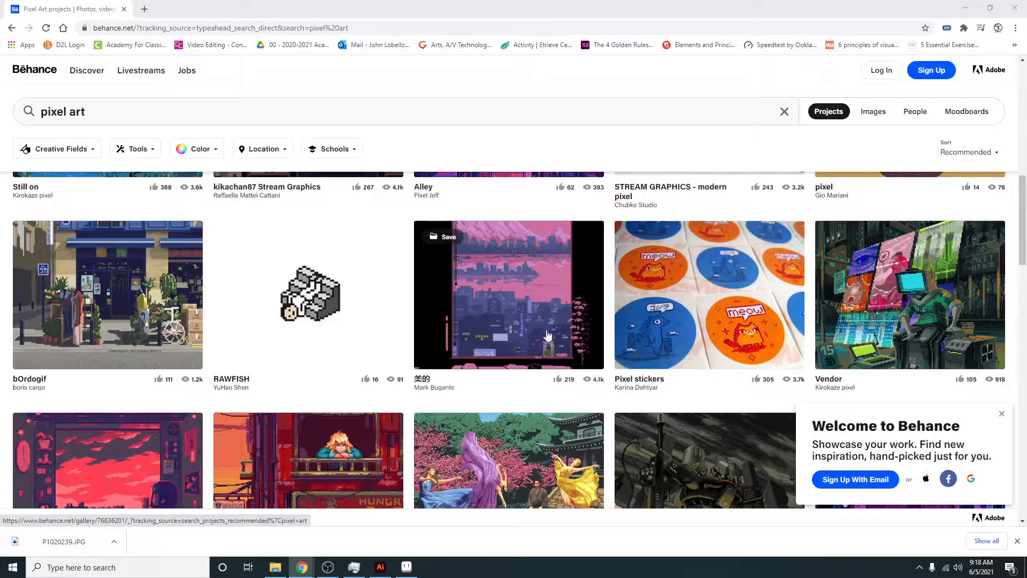
- Browse the pixel art project results for examples, opening the pink city project and Hungry Bug for a closer look
left_click(503, 299)
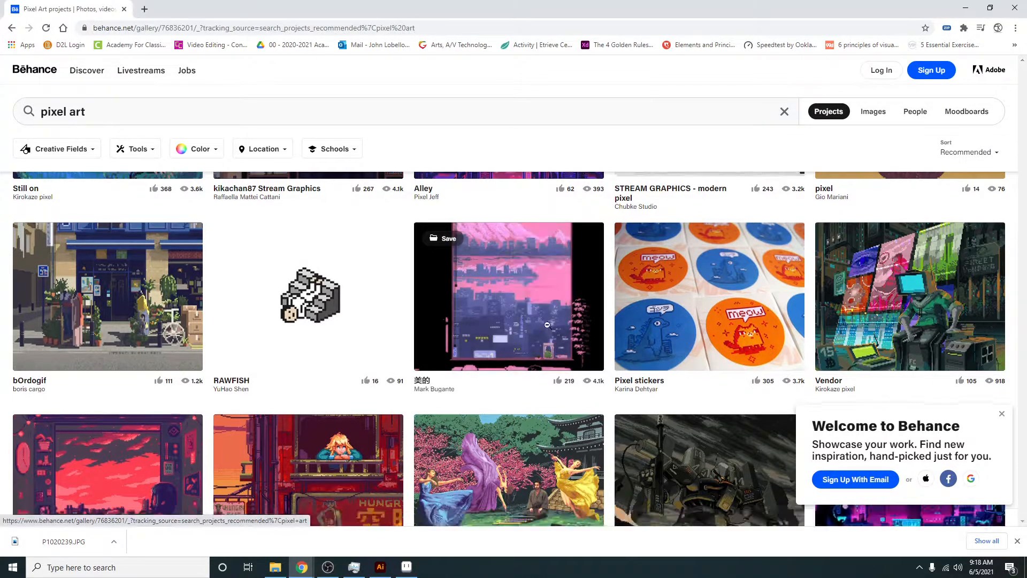
left_click(928, 348)
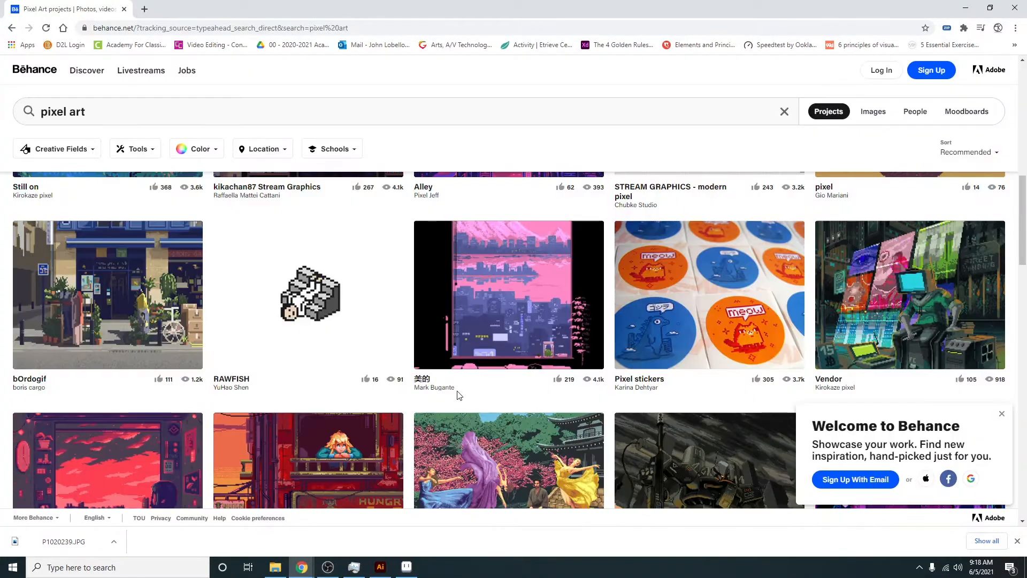
scroll(441, 390, "down", 4)
left_click(308, 273)
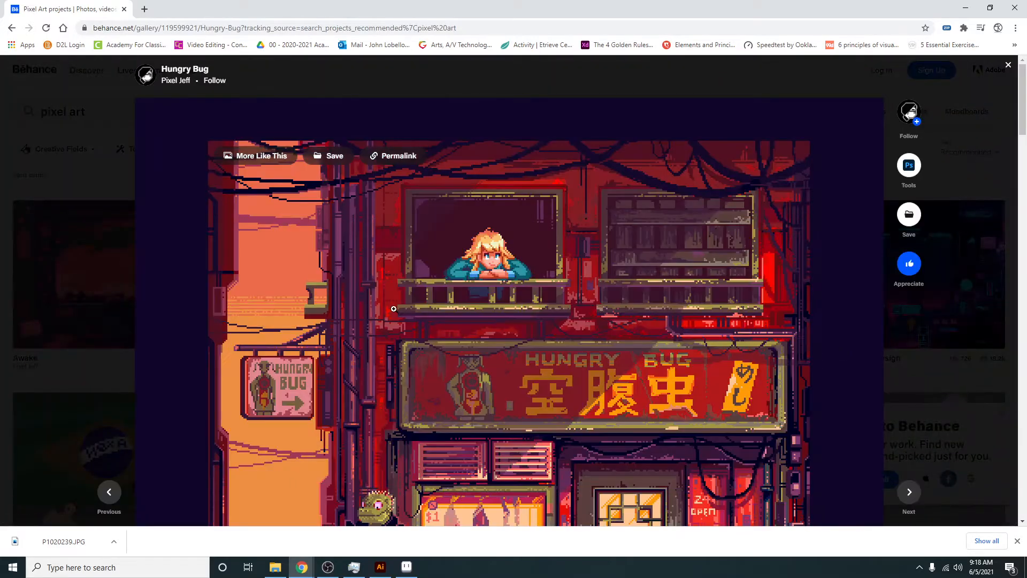
left_click(924, 373)
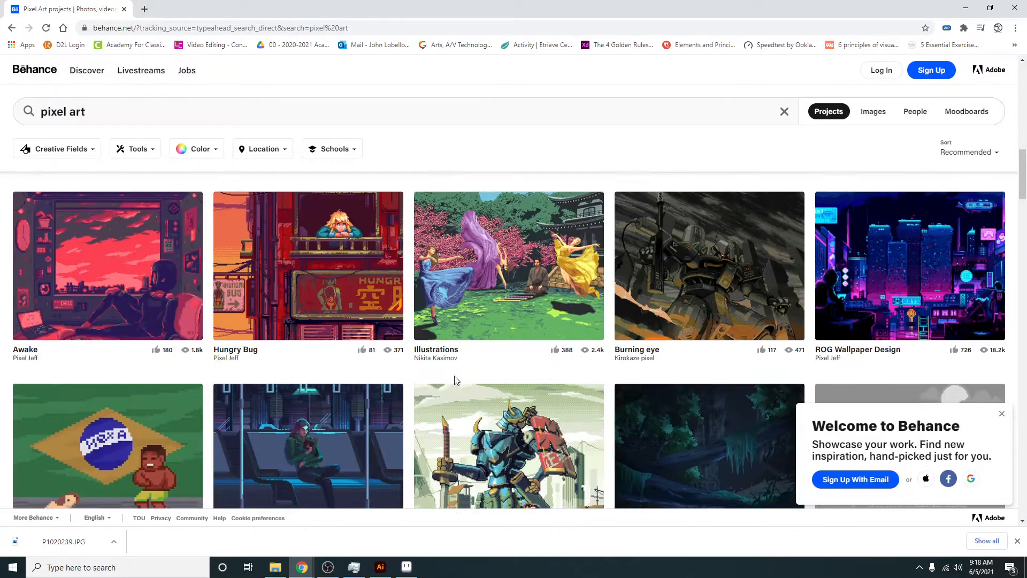
scroll(454, 375, "down", 7)
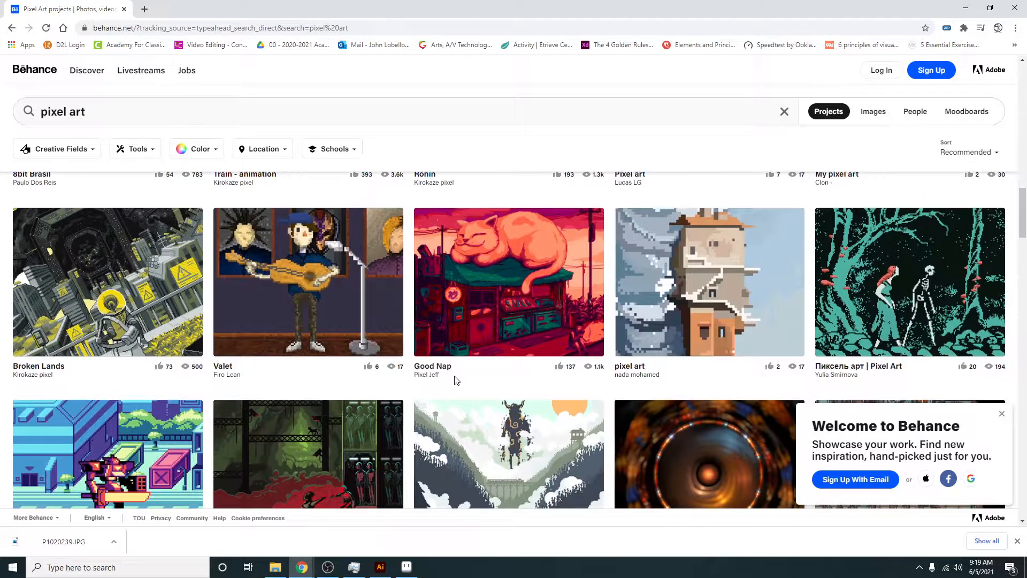
scroll(456, 380, "down", 3)
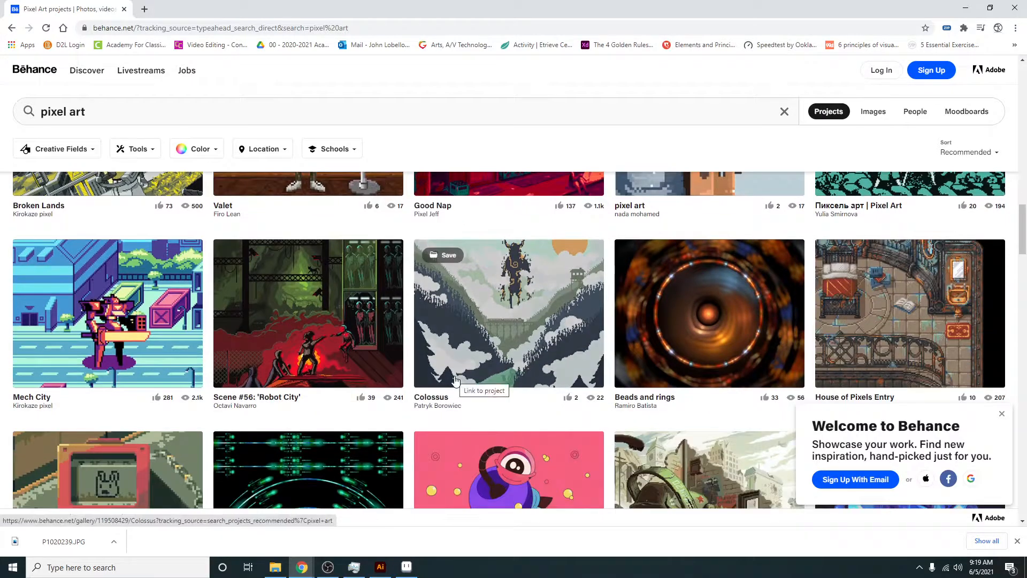
scroll(455, 380, "down", 1)
scroll(454, 377, "down", 2)
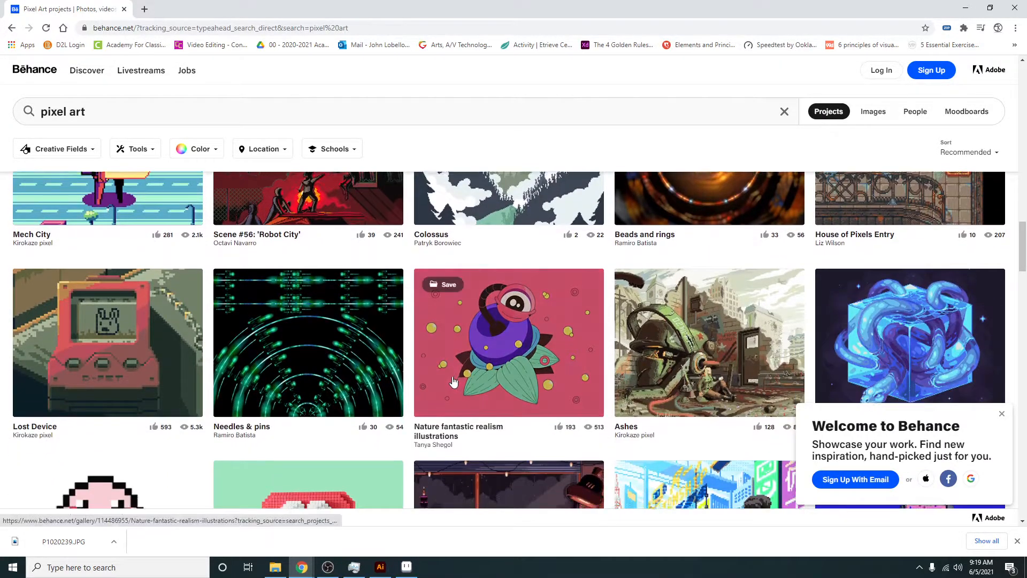
scroll(449, 380, "down", 4)
scroll(447, 379, "down", 5)
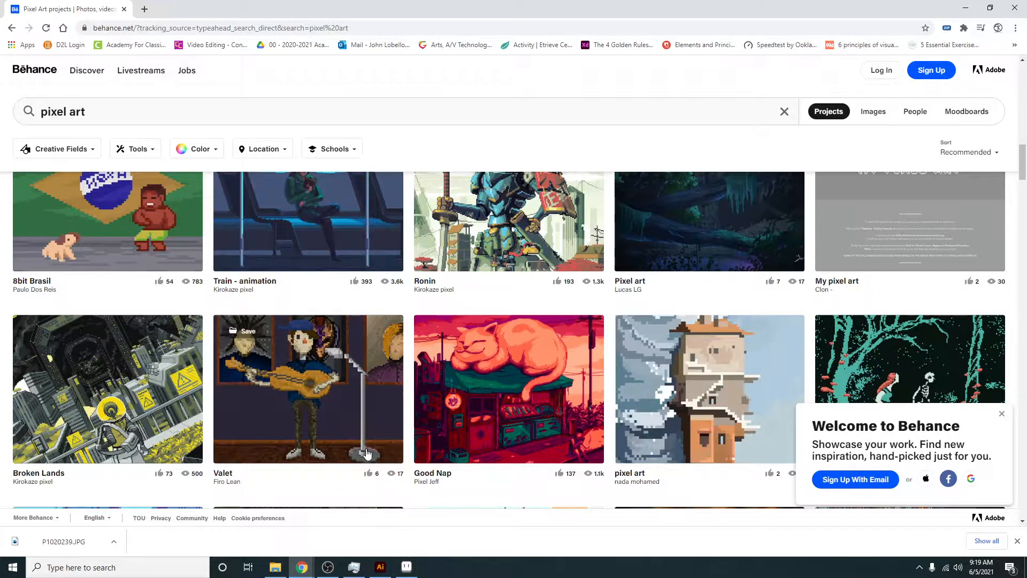
scroll(323, 369, "up", 8)
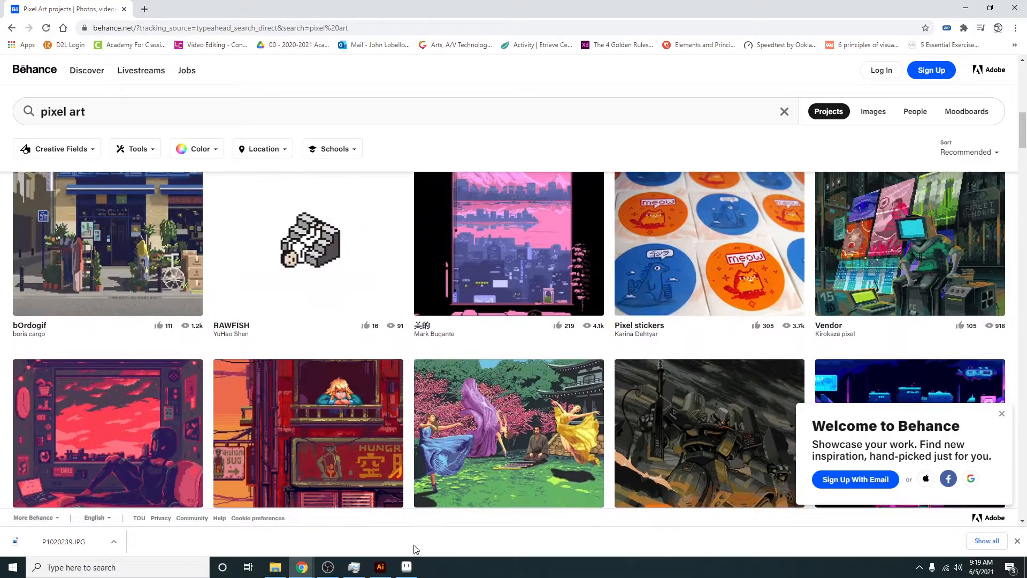
- Switch to Aseprite to view the isometric house drawing in house.aseprite
mouse_move(412, 570)
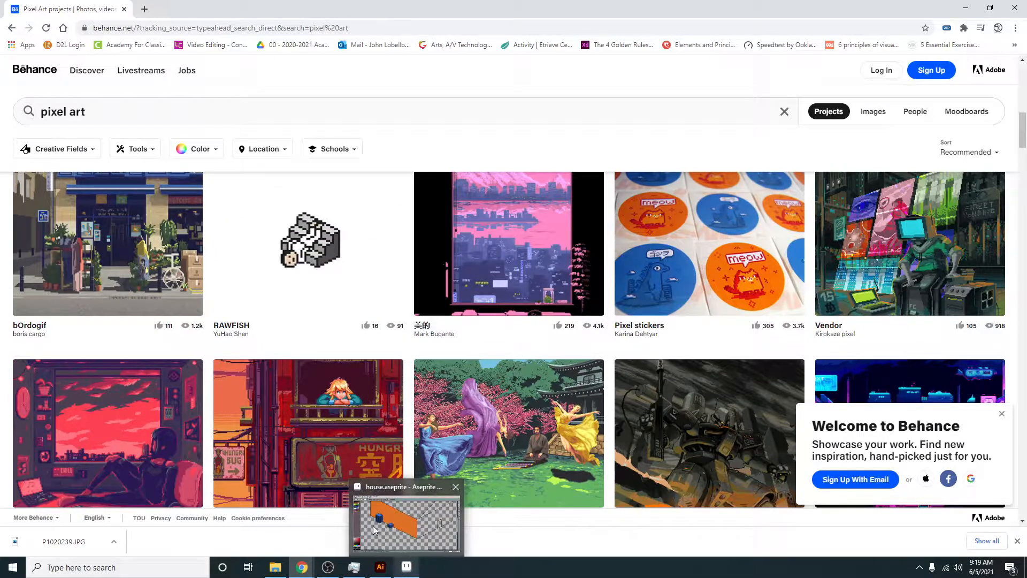
left_click(412, 570)
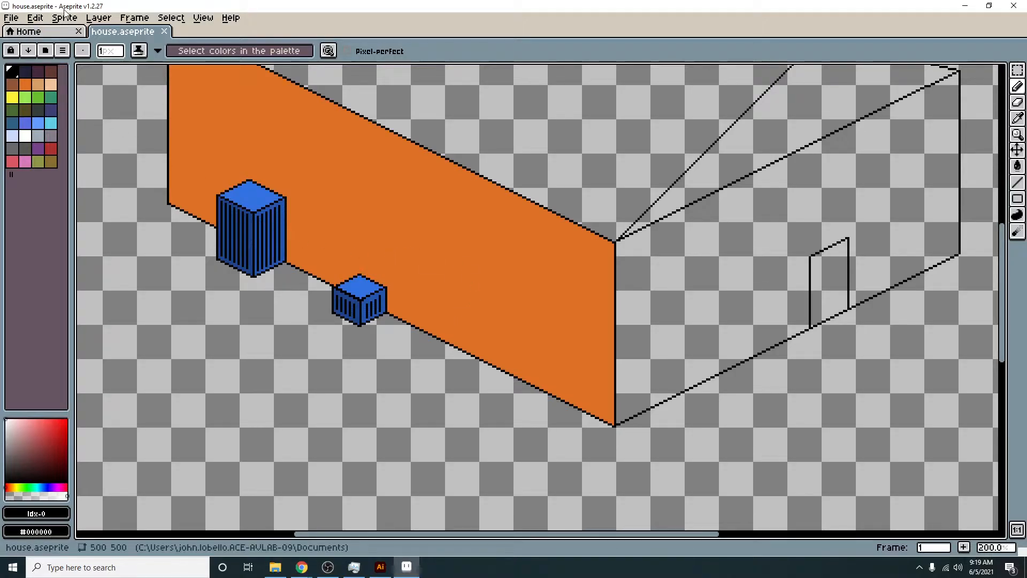
- Switch to Illustrator and create a new 500 x 500 px document with RGB Color mode and 72 ppi raster effects
left_click(380, 567)
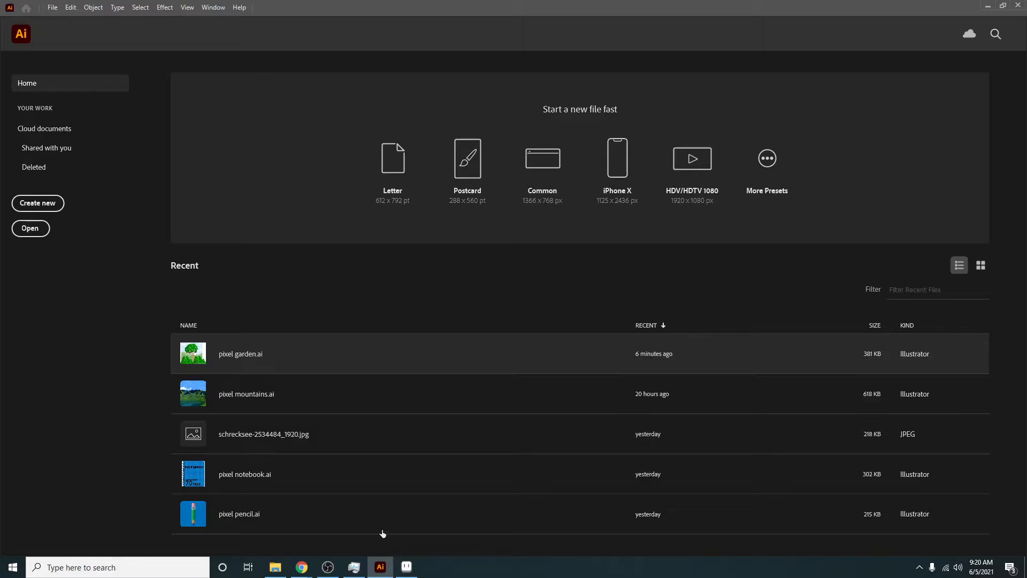
left_click(56, 205)
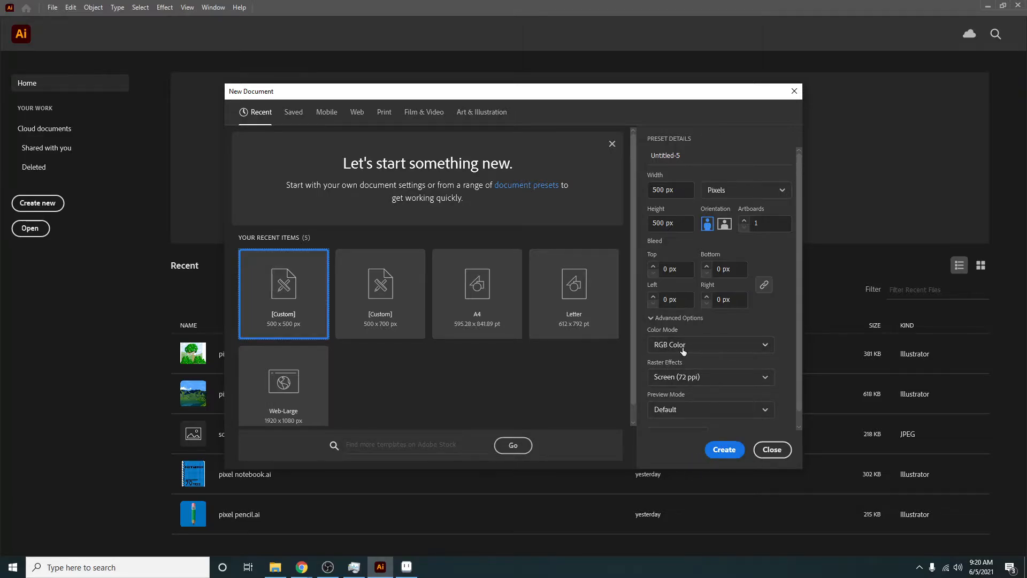
left_click(722, 452)
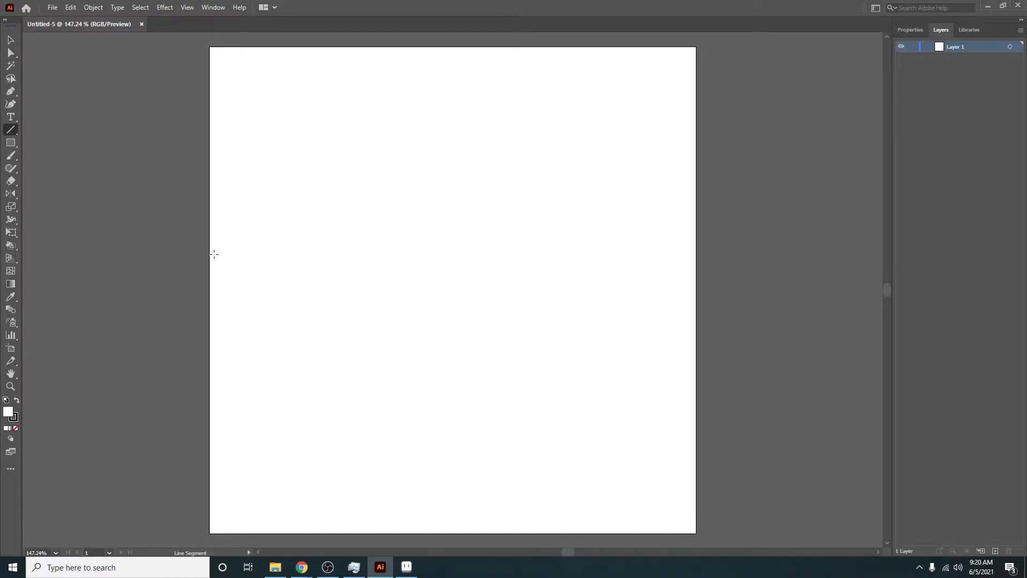
- Reset the Essentials workspace and switch the toolbar to the advanced set of tools
left_click(214, 7)
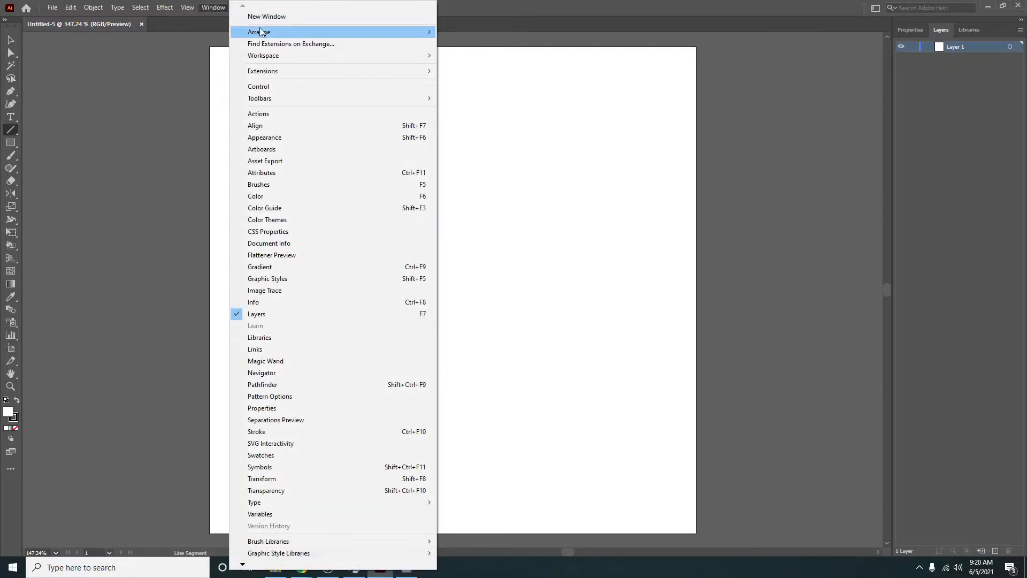
mouse_move(277, 55)
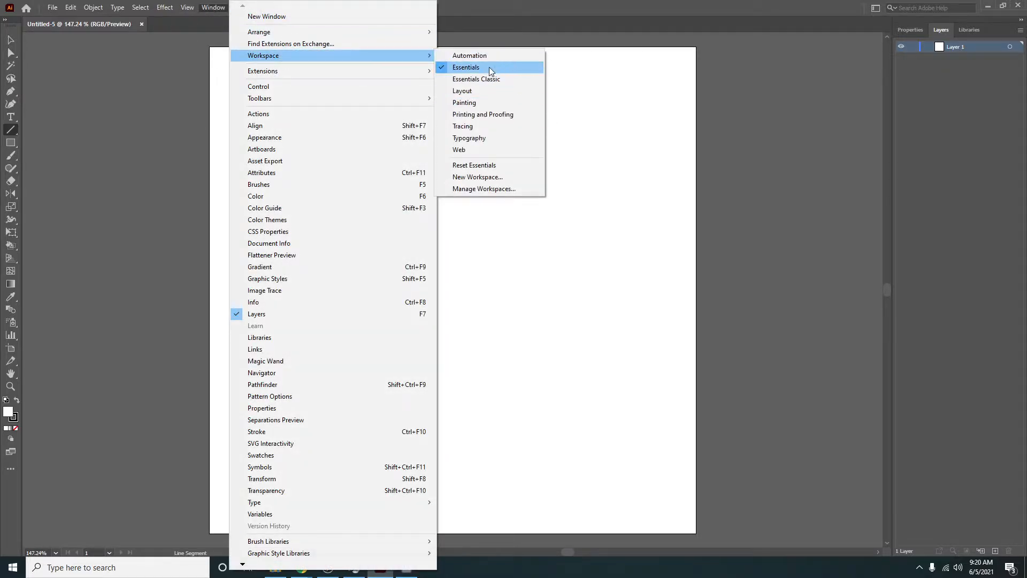
left_click(484, 166)
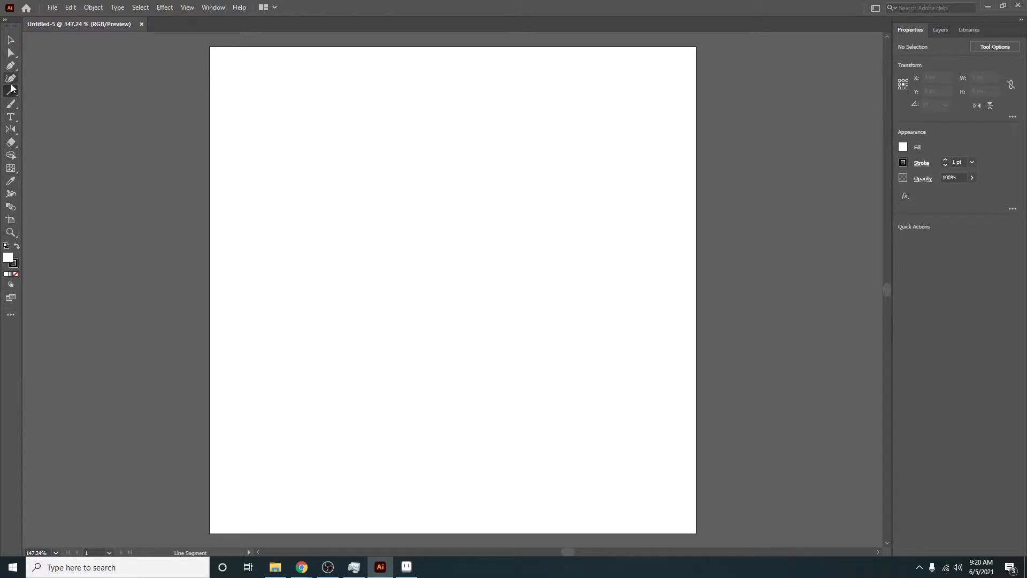
left_click(11, 317)
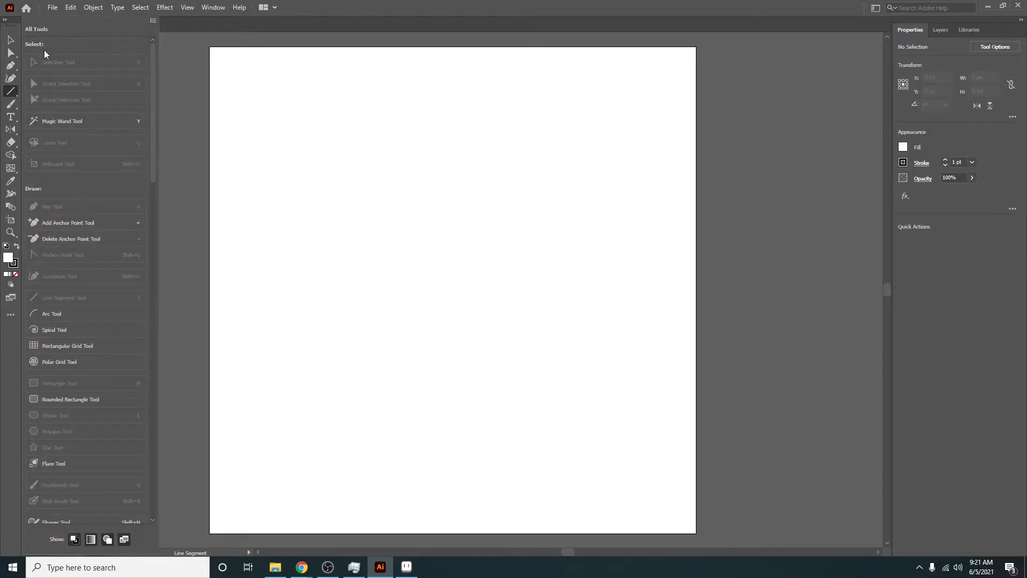
left_click(153, 21)
left_click(202, 39)
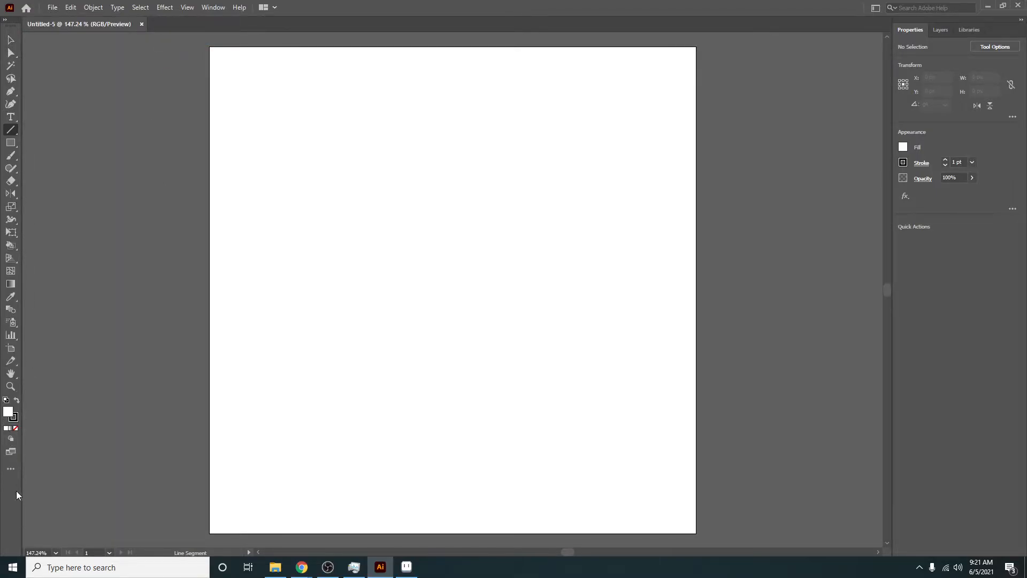
- Create a 500 x 500 px rectangular grid with 50 horizontal and 50 vertical dividers, using the outside rectangle as frame
left_click(11, 41)
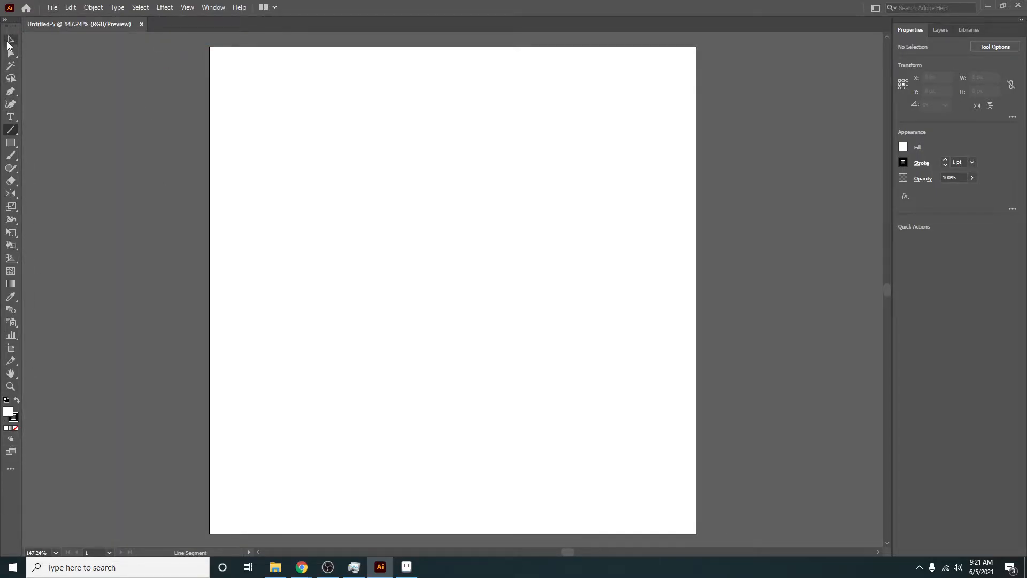
left_click(12, 132)
right_click(12, 133)
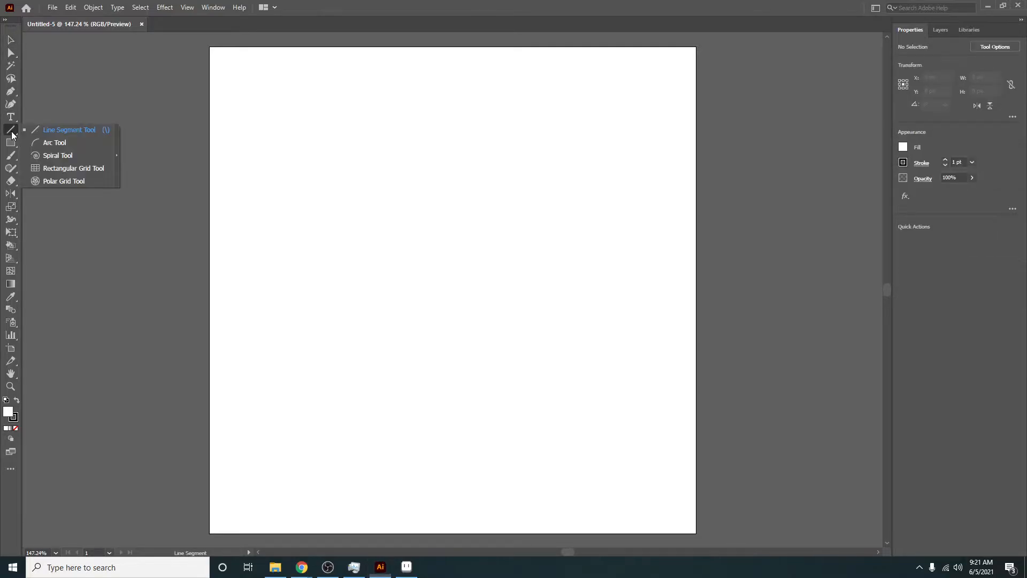
left_click(68, 169)
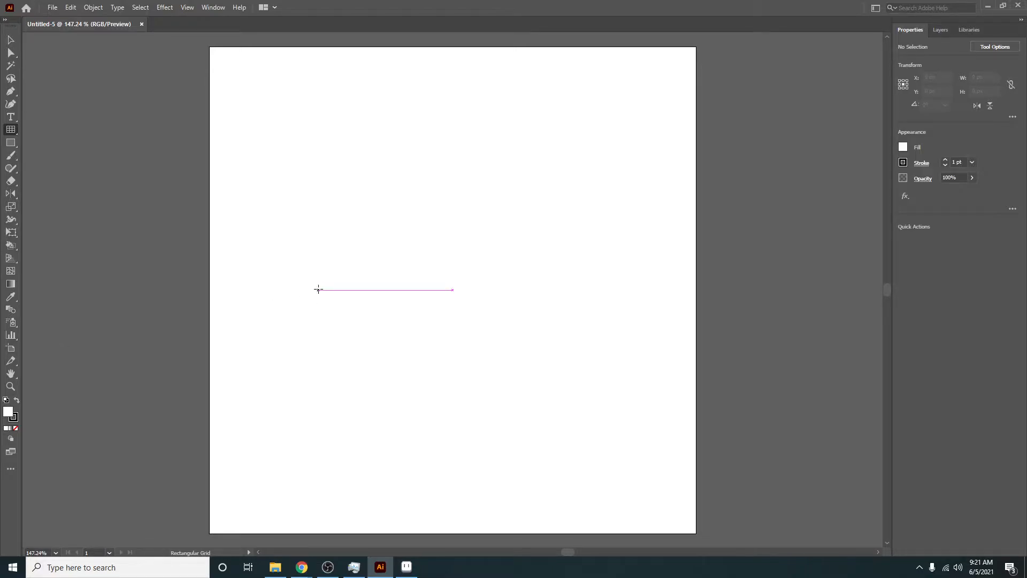
left_click(306, 241)
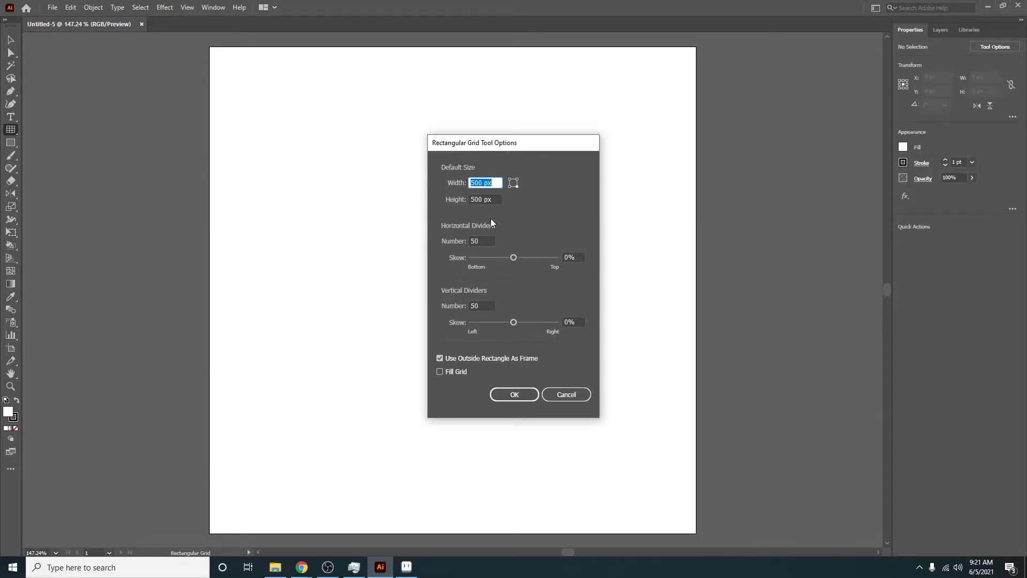
left_click(489, 241)
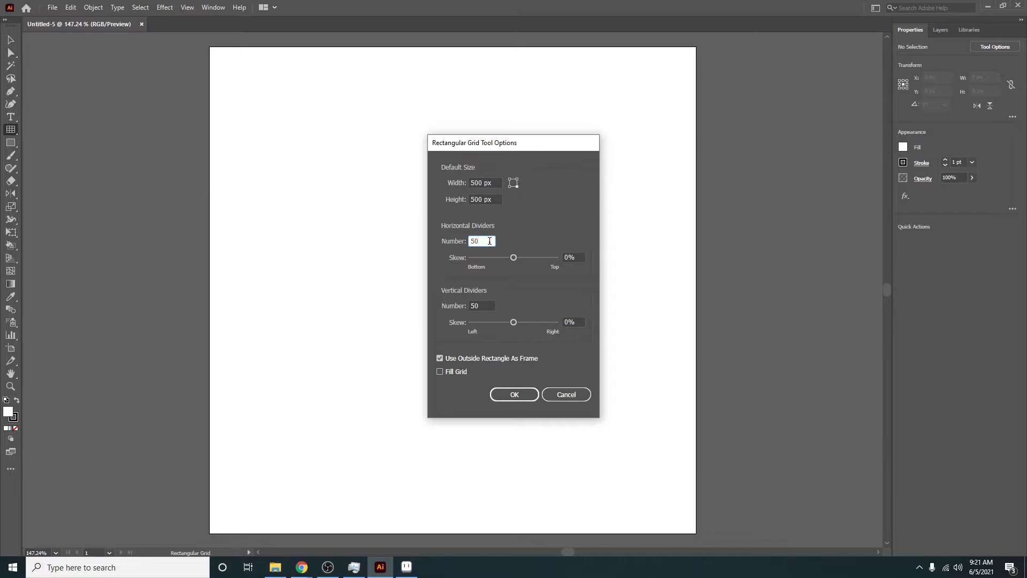
left_click(493, 304)
left_click(489, 242)
left_click(503, 394)
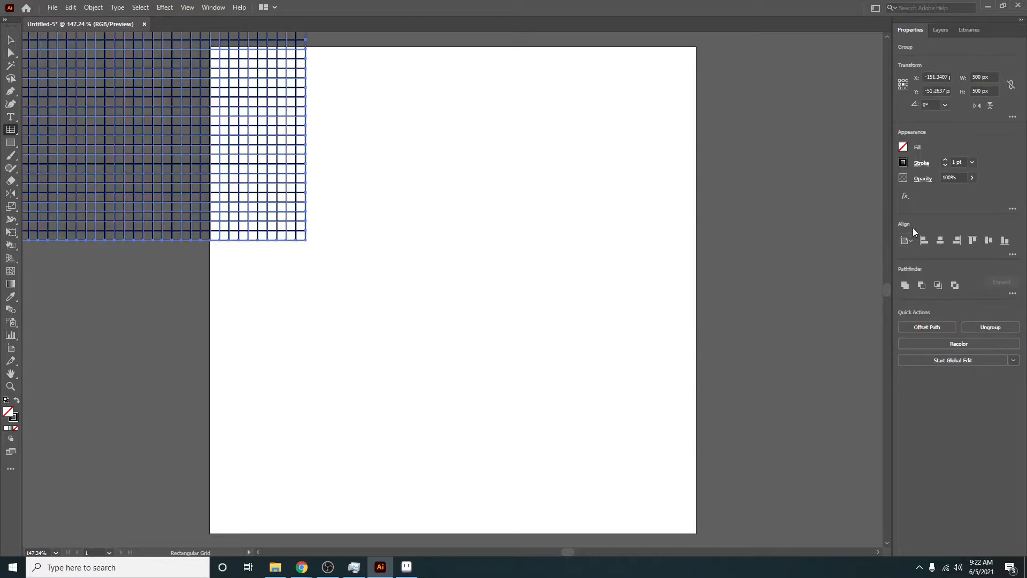
- Center the grid horizontally and vertically on the artboard and remove its stroke
left_click(940, 241)
left_click(988, 240)
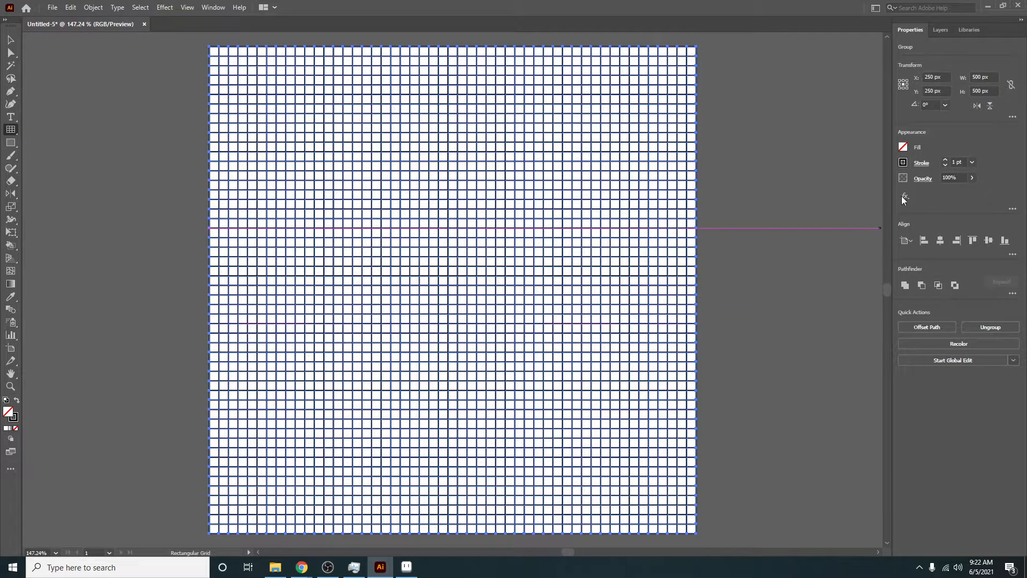
left_click(945, 165)
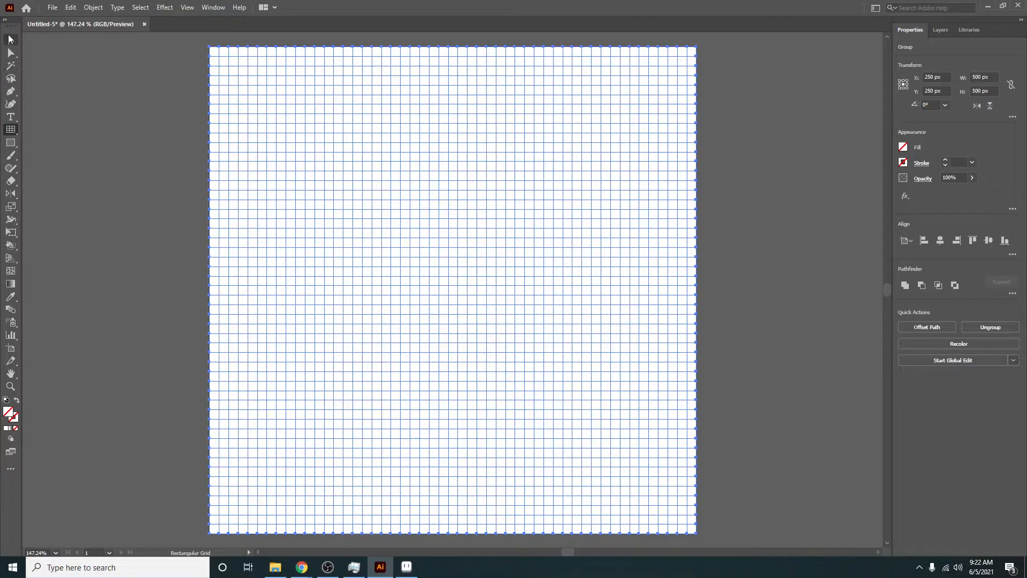
- Choose the Live Paint Bucket and convert the selected grid into a Live Paint group
left_click(10, 39)
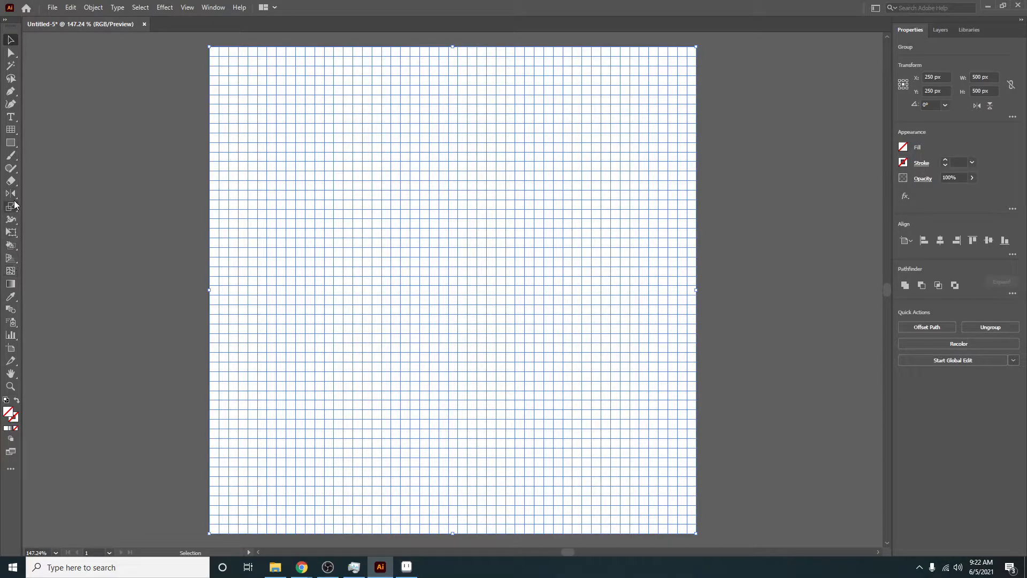
left_click(15, 245)
left_click(80, 246)
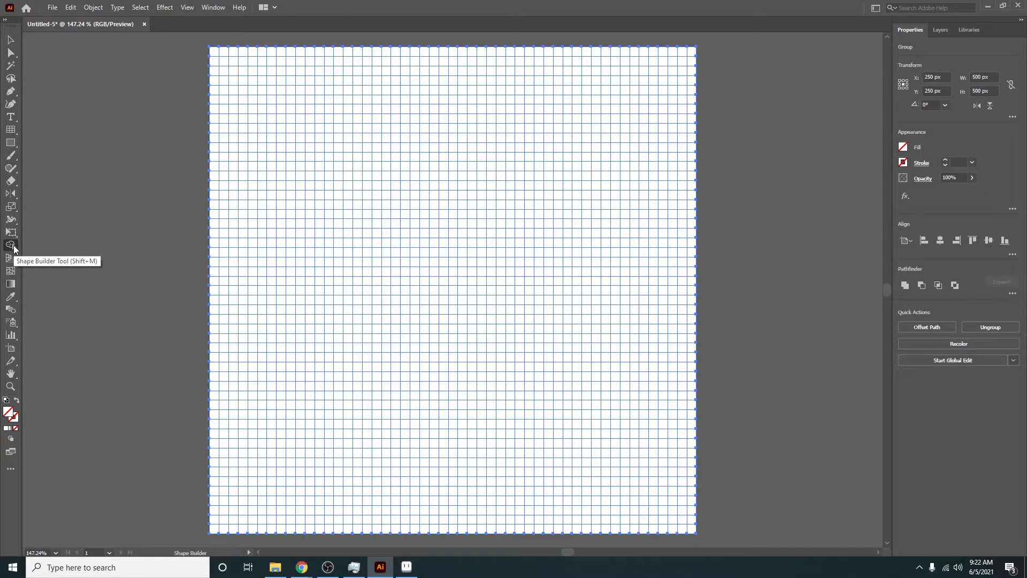
left_click(15, 247)
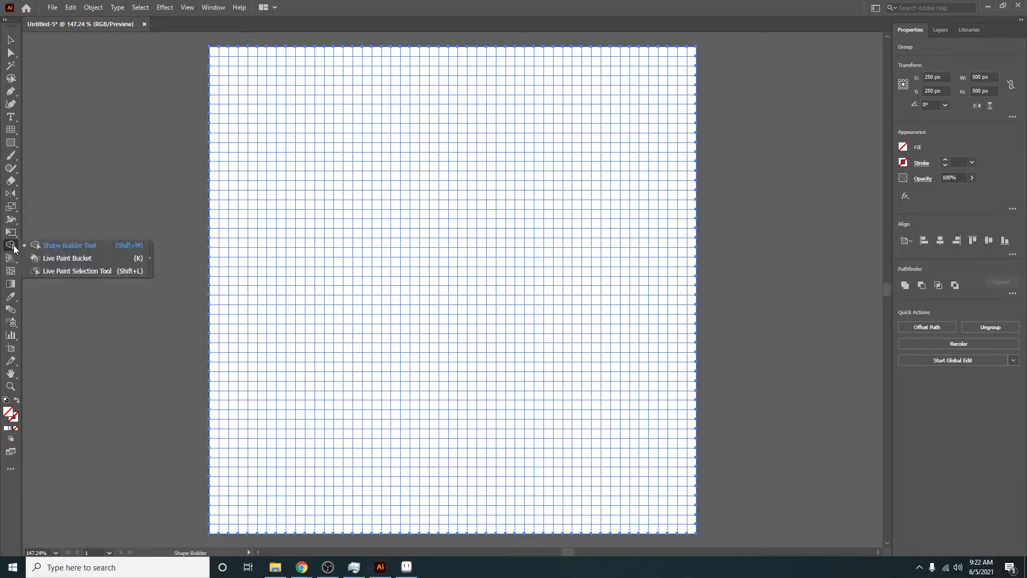
left_click(95, 259)
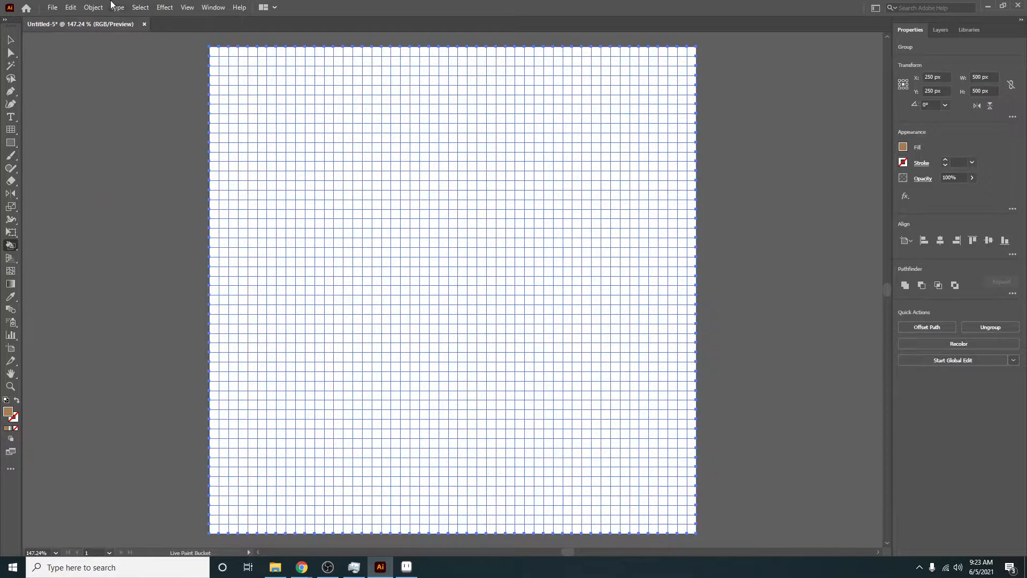
left_click(94, 7)
mouse_move(195, 346)
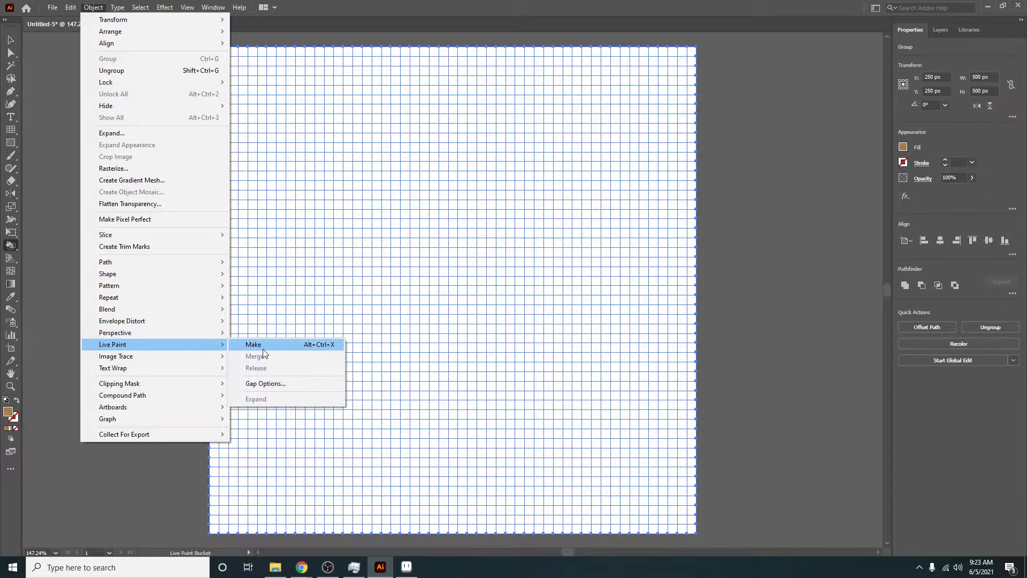
left_click(258, 345)
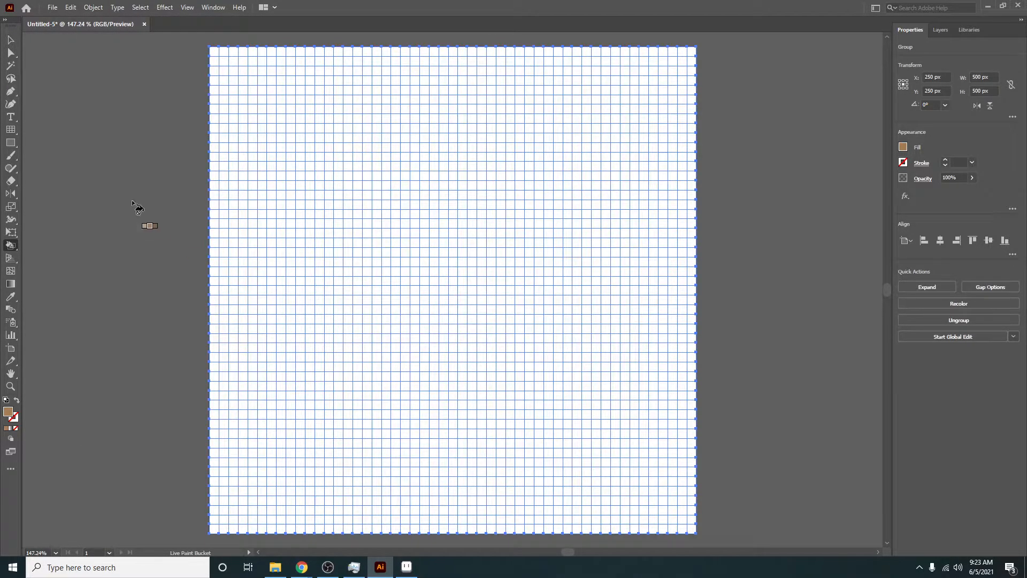
- Draw a square about 30 px wide to the left of the artboard and fill it light pink
key("m")
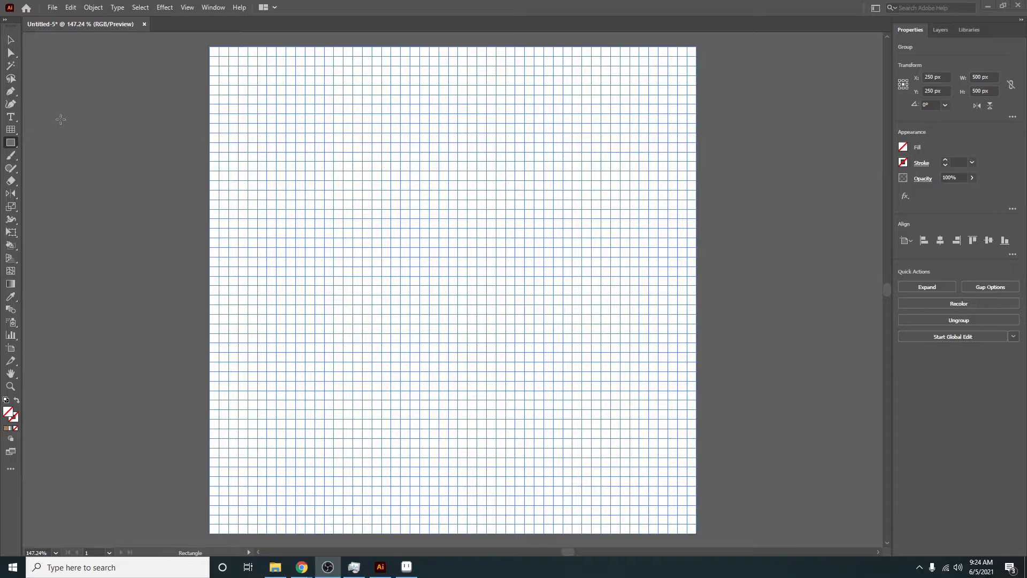
key("Delete")
left_click_drag(54, 120, 84, 149)
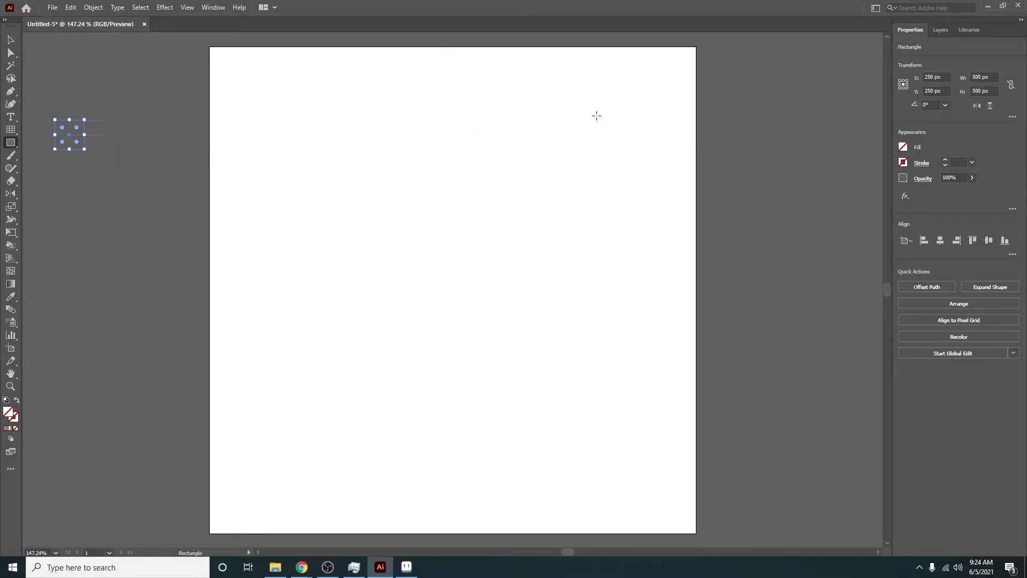
left_click(903, 147)
left_click(891, 199)
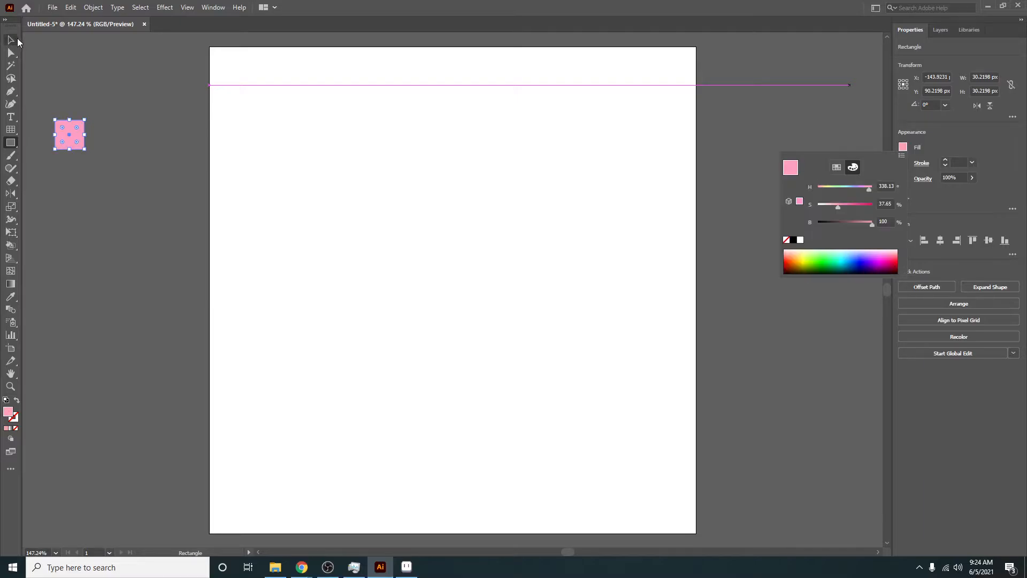
- Duplicate the pink square to its right and darken the copy's fill to about 78% brightness
left_click(10, 41)
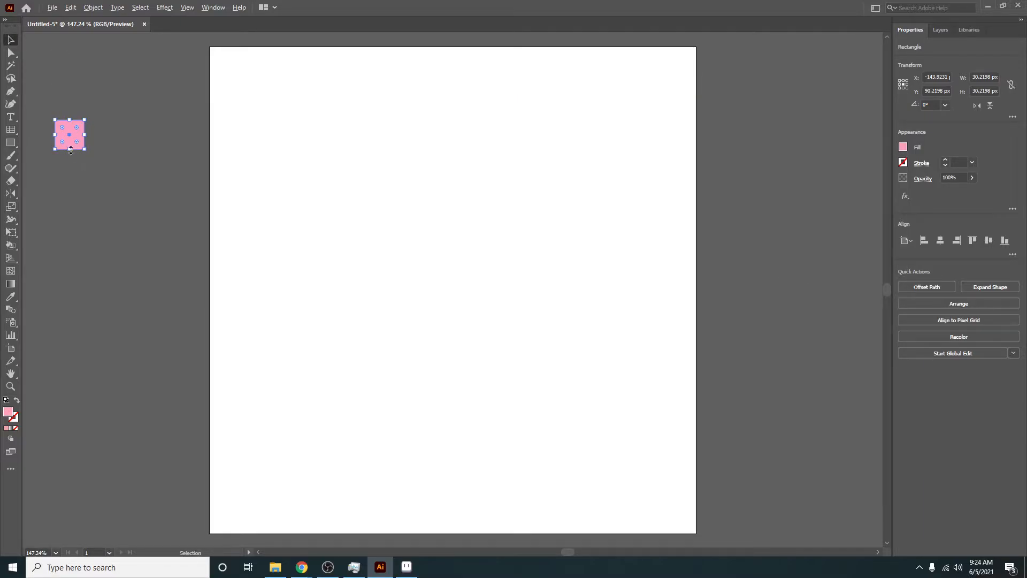
left_click_drag(67, 143, 103, 143)
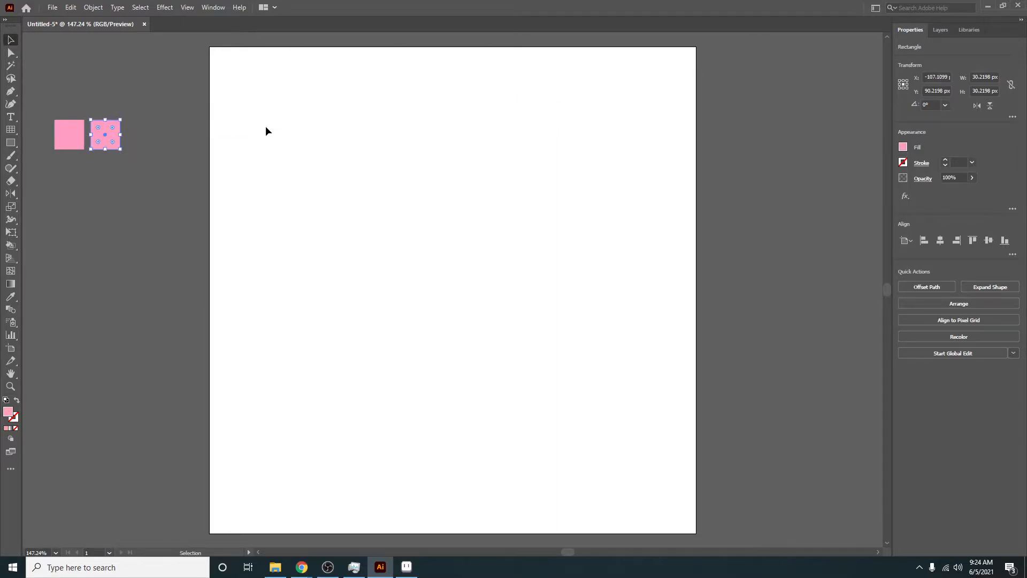
left_click(903, 146)
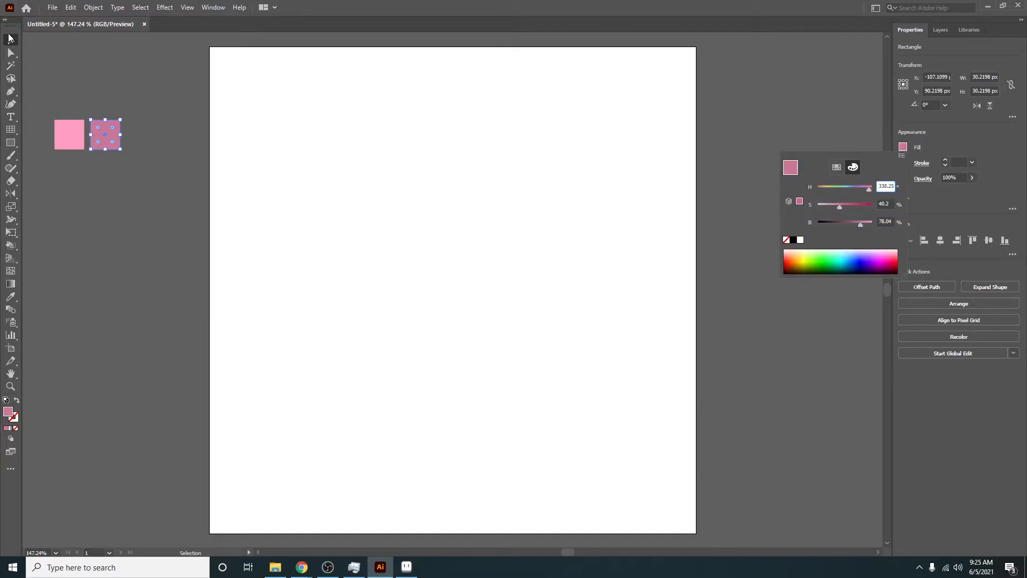
left_click(9, 36)
- Duplicate both pink squares directly below to form a second row
left_click(82, 148, "shift")
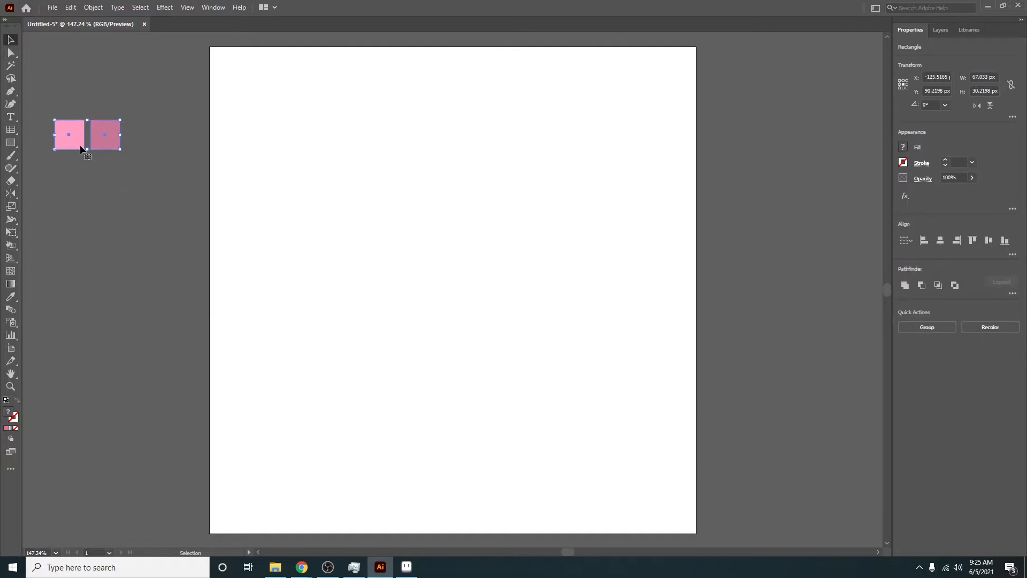
left_click_drag(81, 148, 78, 183)
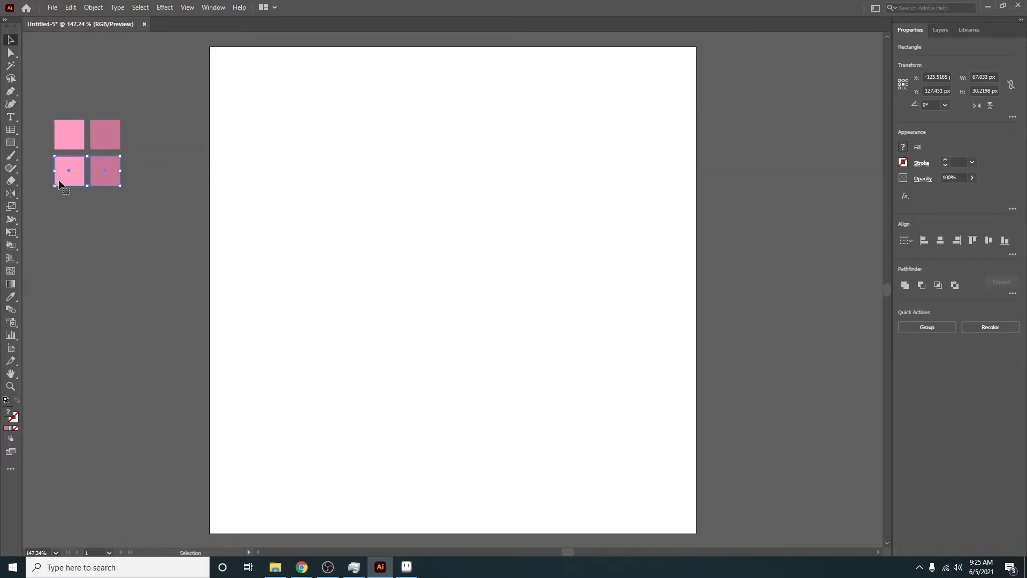
left_click(85, 232)
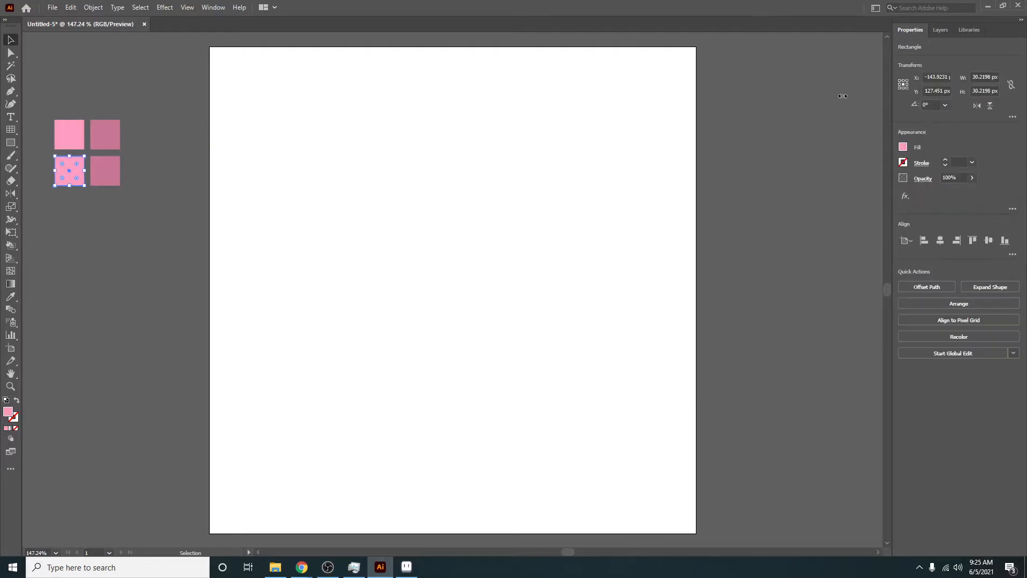
- Fill the left square of the second row with a light grey swatch and the right one with a darker grey
left_click(903, 147)
left_click(837, 168)
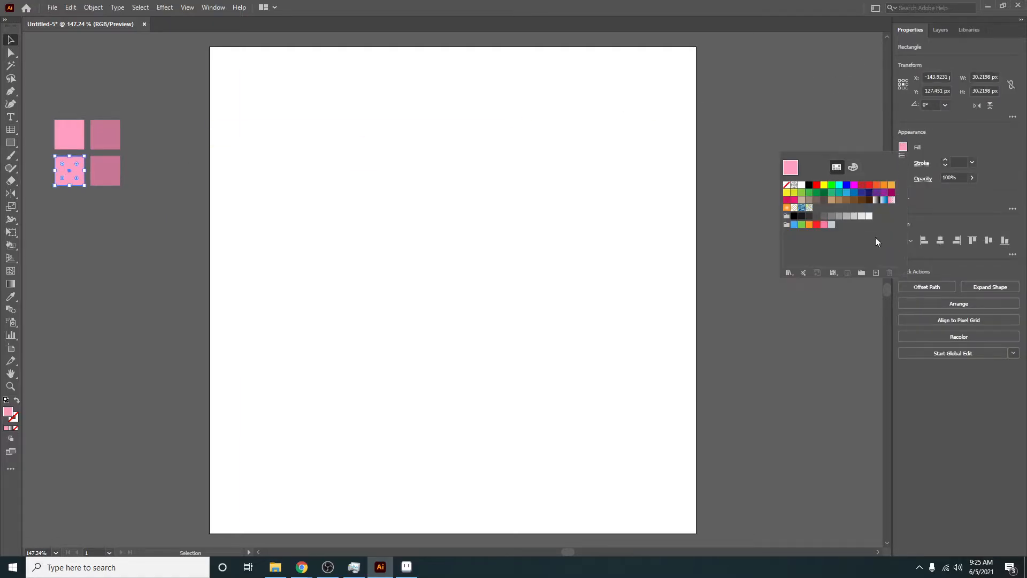
left_click(846, 216)
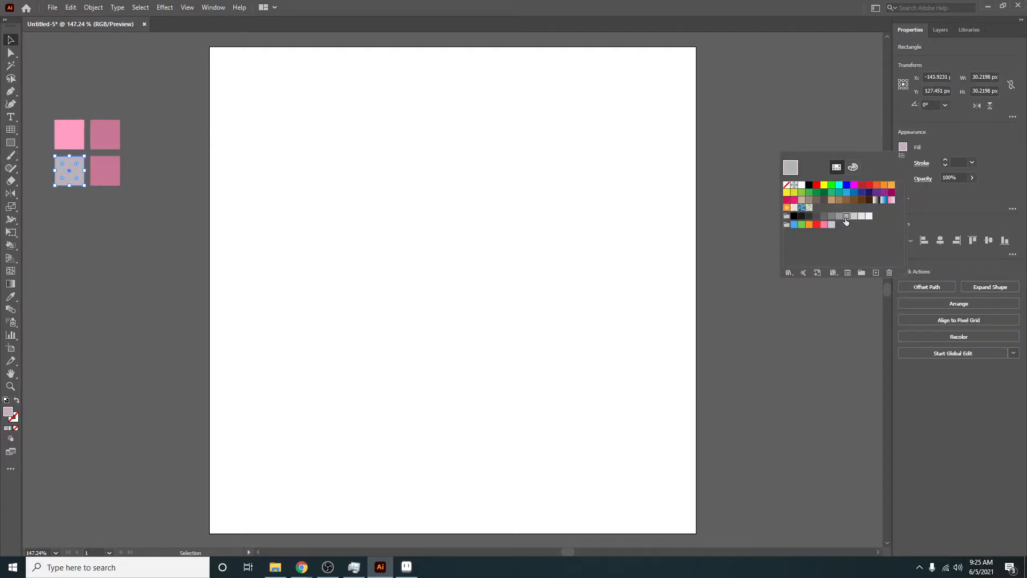
left_click(91, 188)
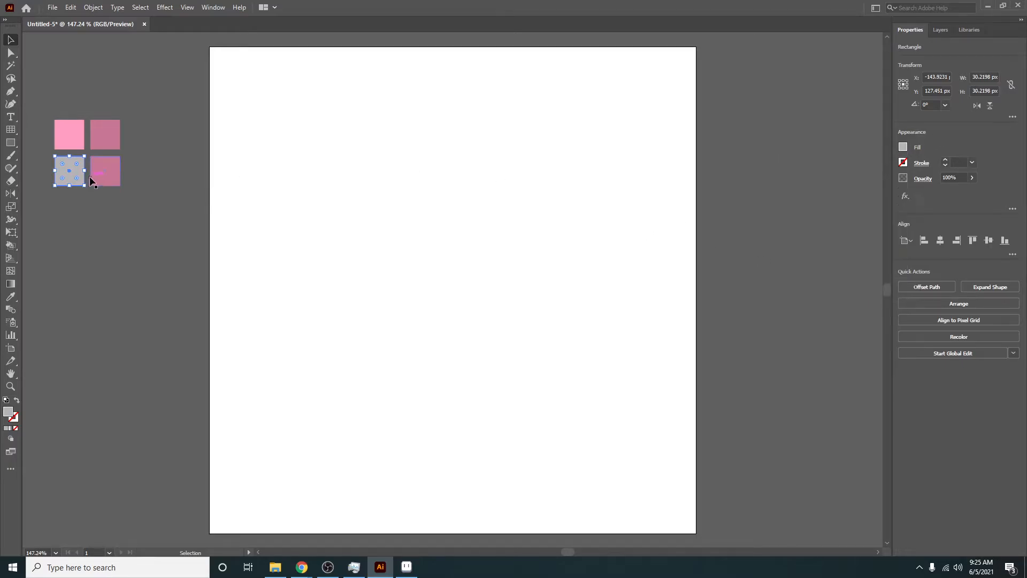
left_click(94, 181)
left_click(903, 147)
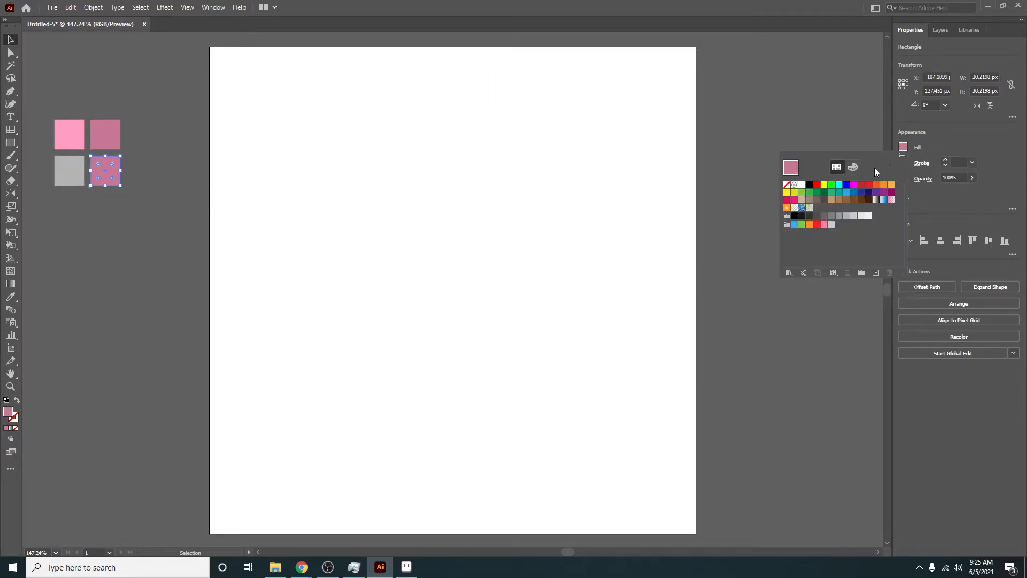
left_click(831, 217)
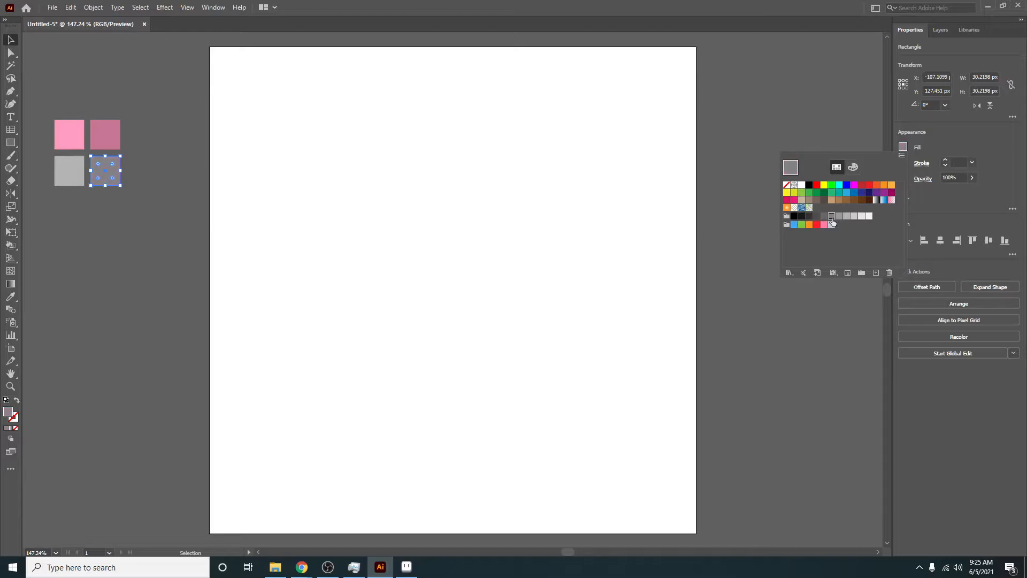
left_click(138, 217)
left_click(102, 211)
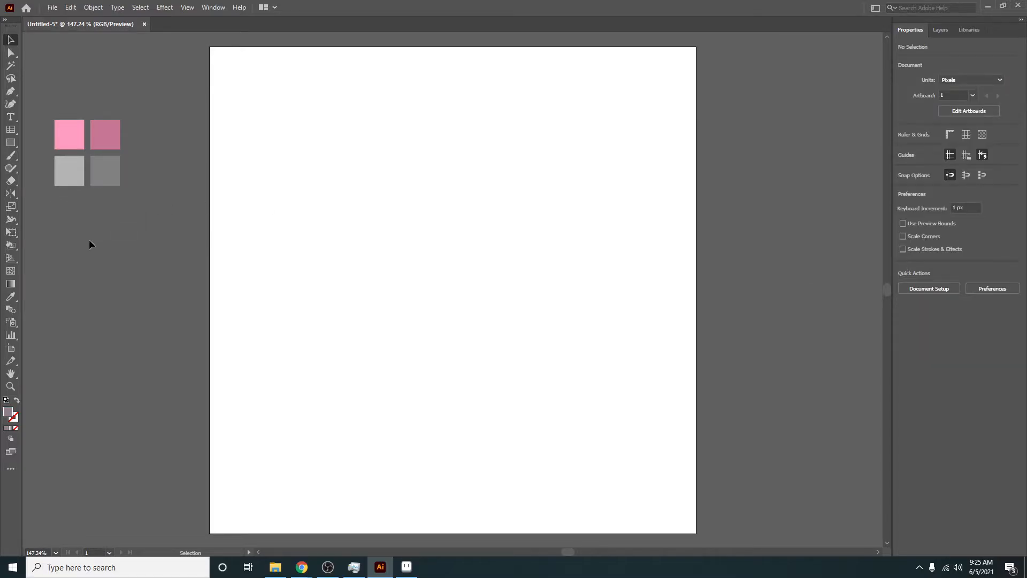
- Duplicate the grey squares below and add another dark grey copy to form a third row of three squares
mouse_move(114, 212)
left_mouse_down()
mouse_move(61, 176)
mouse_move(71, 224)
mouse_move(58, 220)
mouse_move(130, 222)
left_mouse_up()
left_click(86, 233)
left_click(89, 219)
left_click(92, 235)
- Fill the first square of the third row light orange and copy that fill to the other two with the Eyedropper
left_click(53, 210)
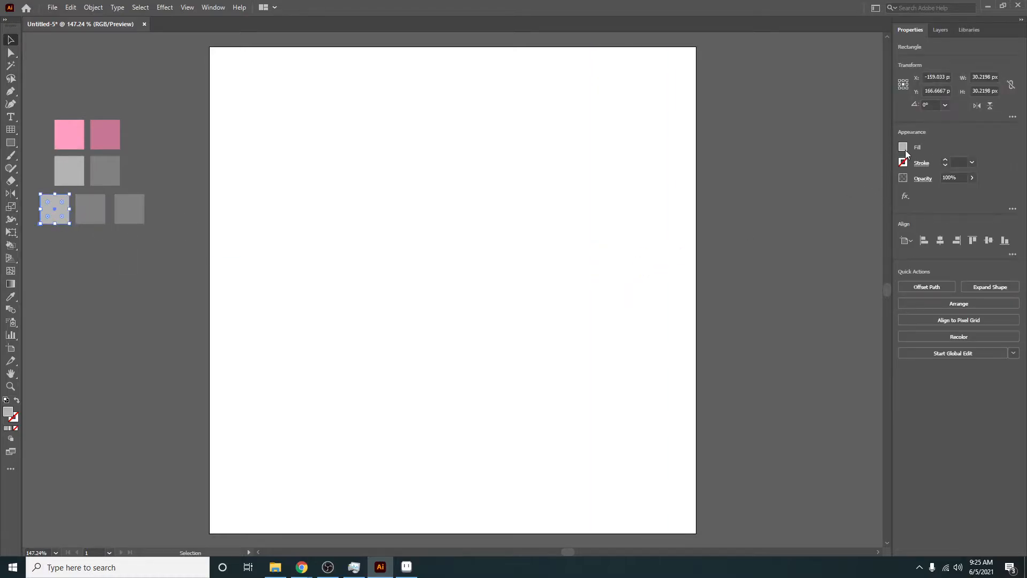
left_click(904, 148)
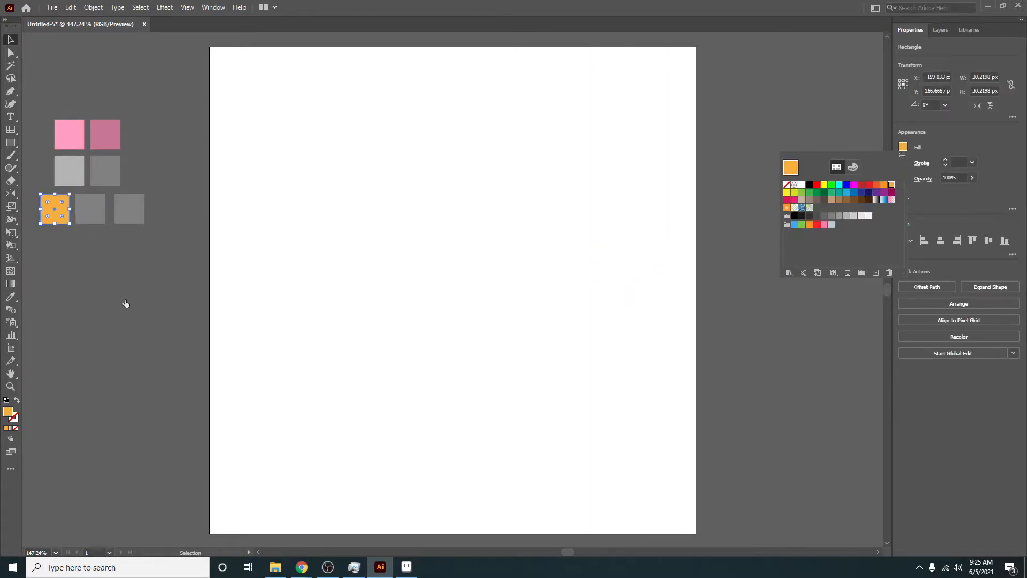
left_click(86, 214)
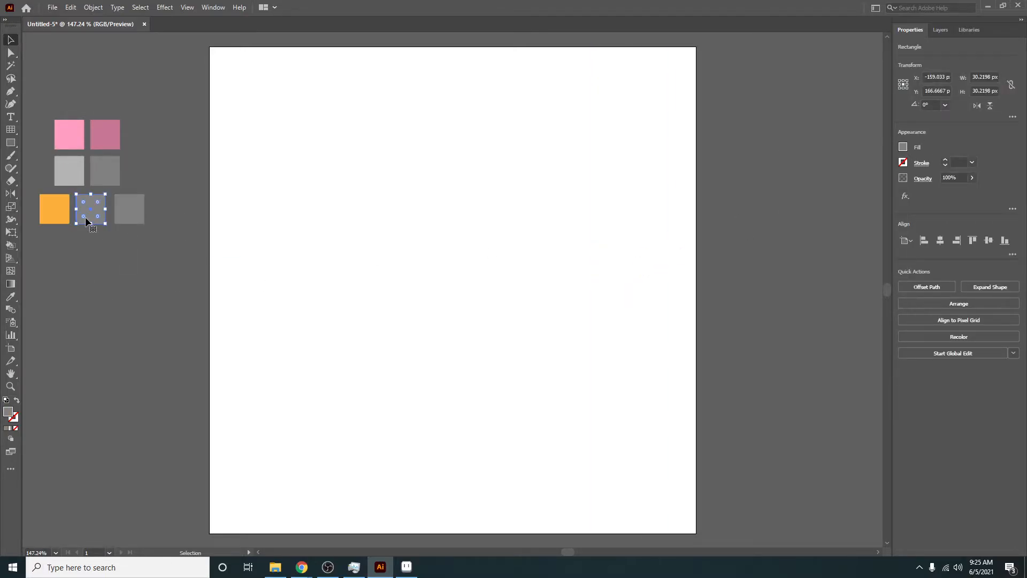
left_click(903, 148)
left_click_drag(144, 250, 92, 211)
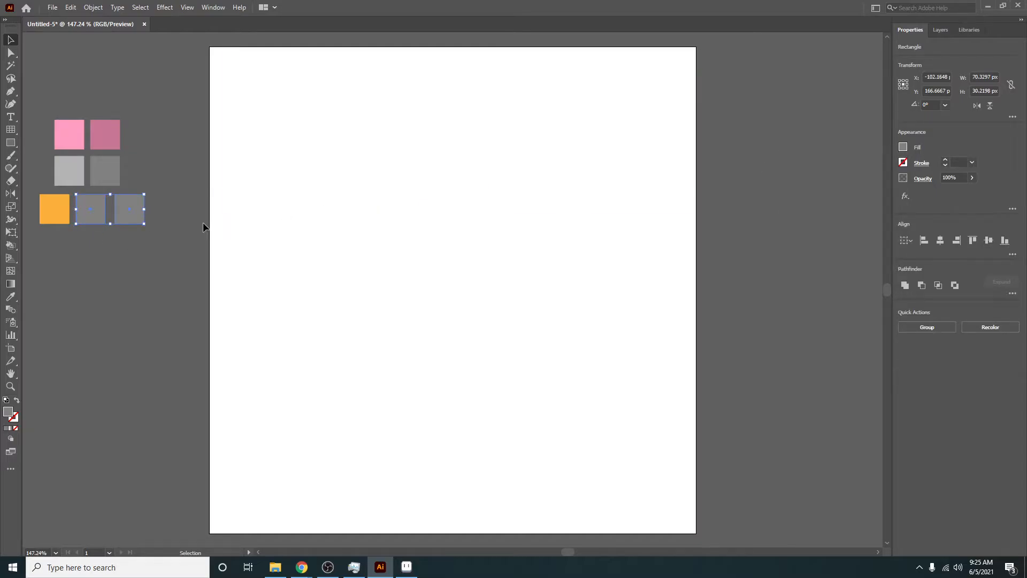
key("i")
left_click(56, 214)
left_click(130, 308)
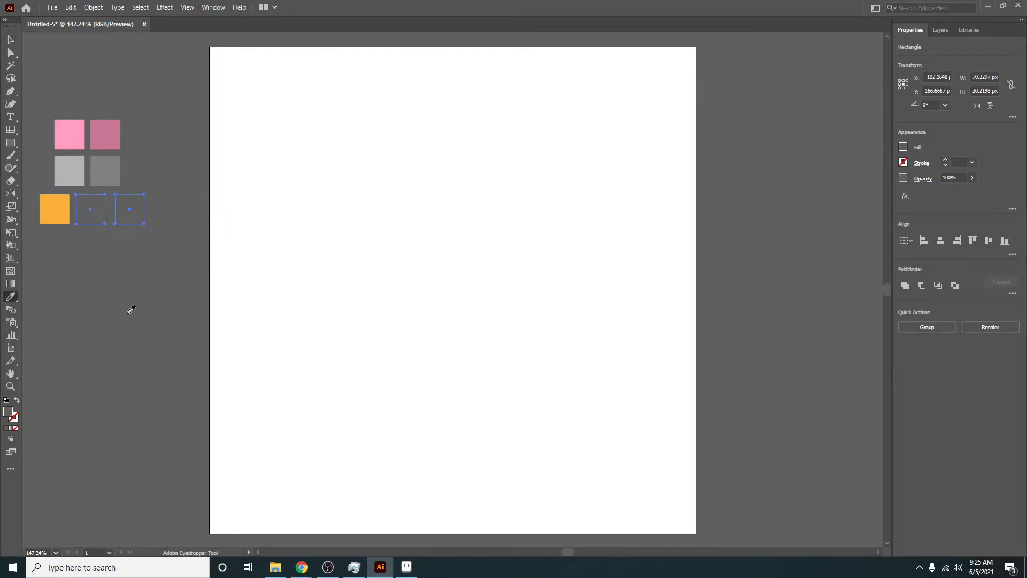
left_click(58, 219)
key("v")
left_click(126, 282)
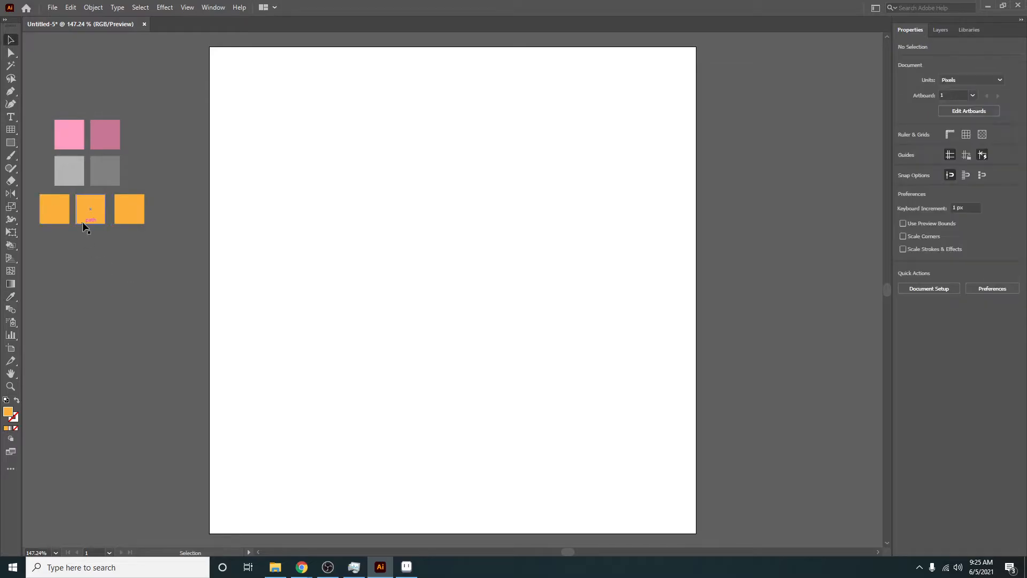
- Lower the fill brightness of the middle and right orange squares to make progressively darker shades
left_click(87, 216)
left_click(903, 147)
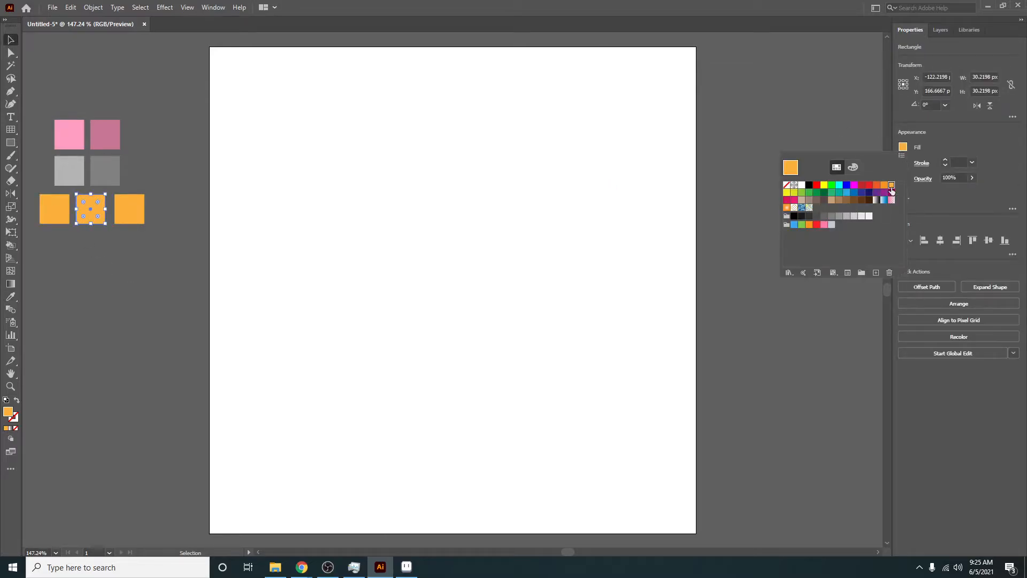
left_click(854, 168)
left_click_drag(870, 223, 862, 223)
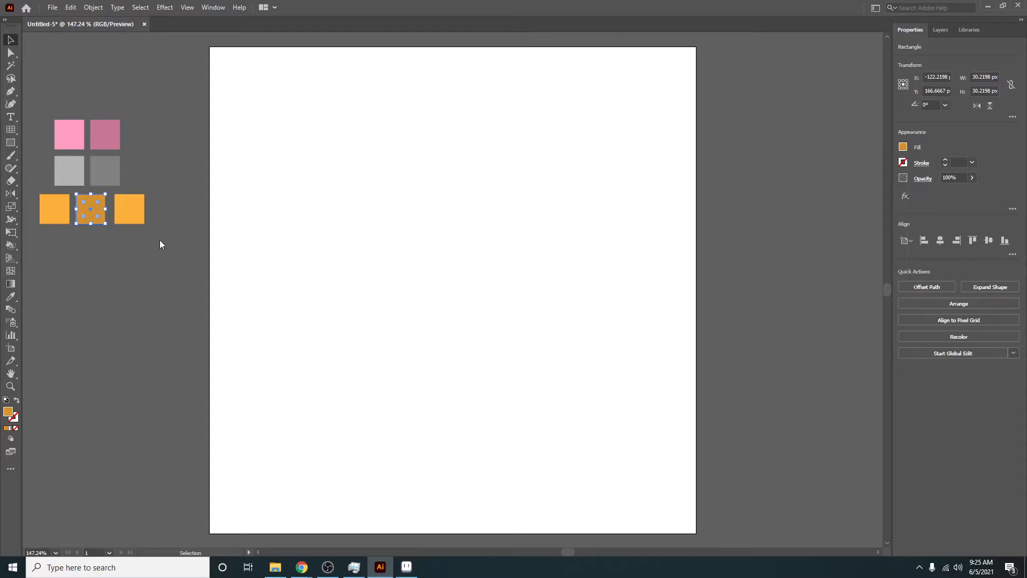
left_click(134, 216)
left_click(903, 147)
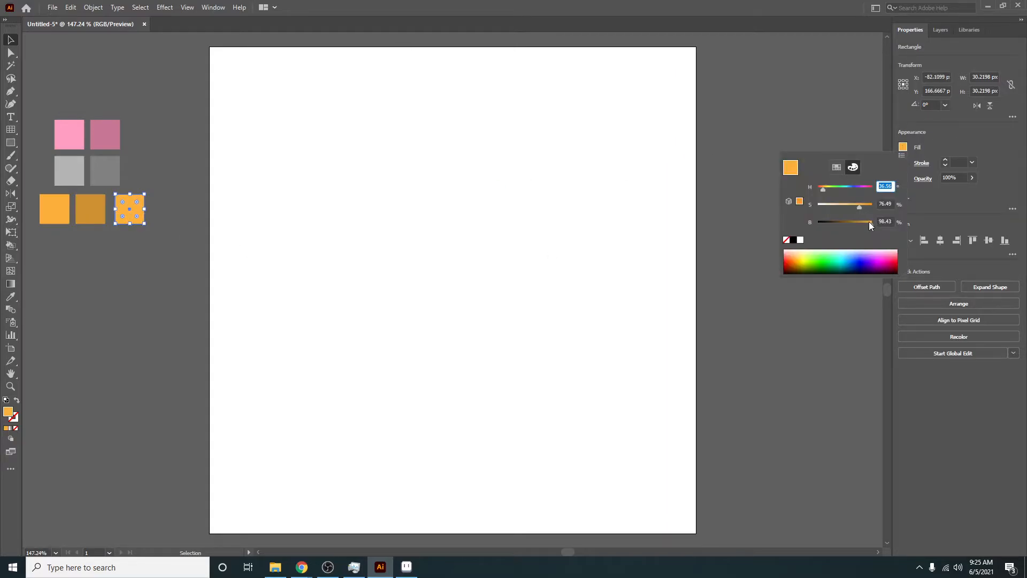
left_click_drag(869, 221, 853, 224)
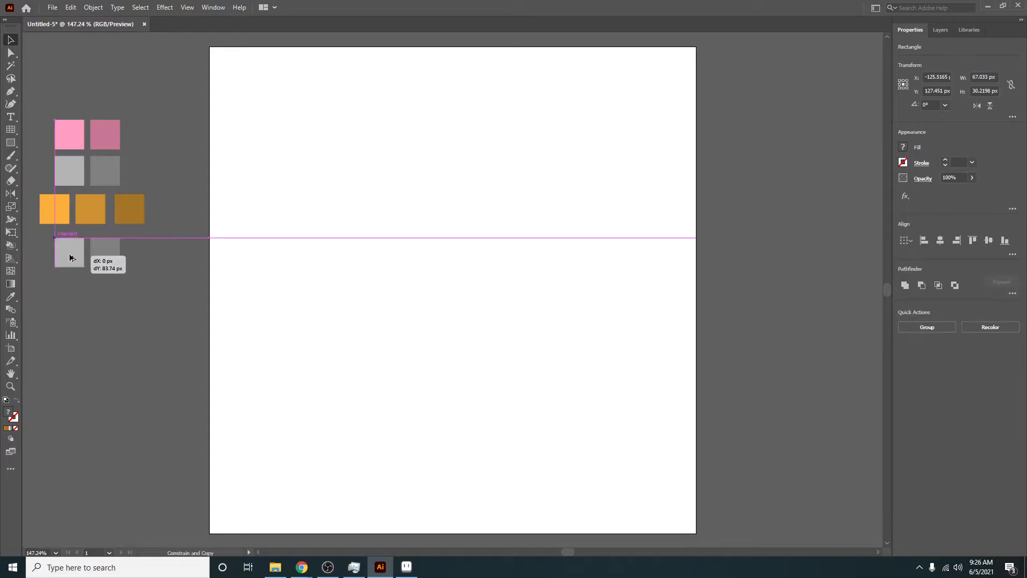
- Duplicate the grey pair below the orange row and fill the left copy with a light brown swatch
left_click_drag(70, 257, 71, 252)
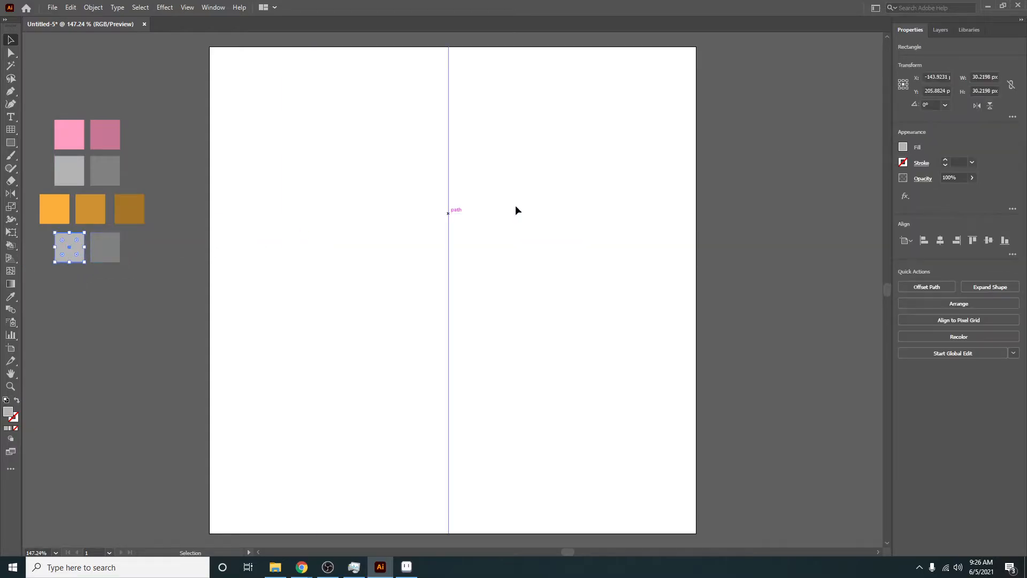
left_click(904, 147)
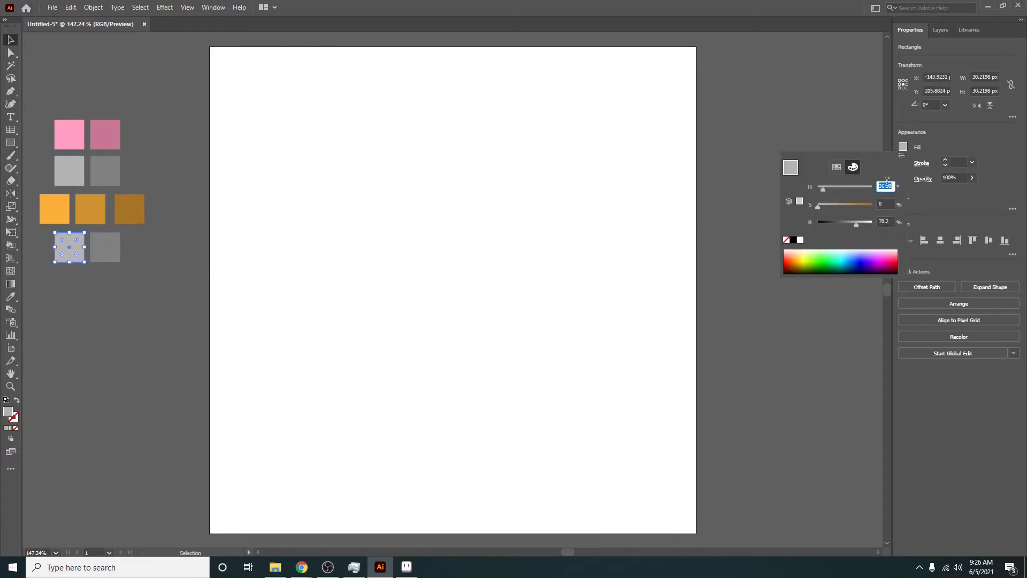
left_click(837, 169)
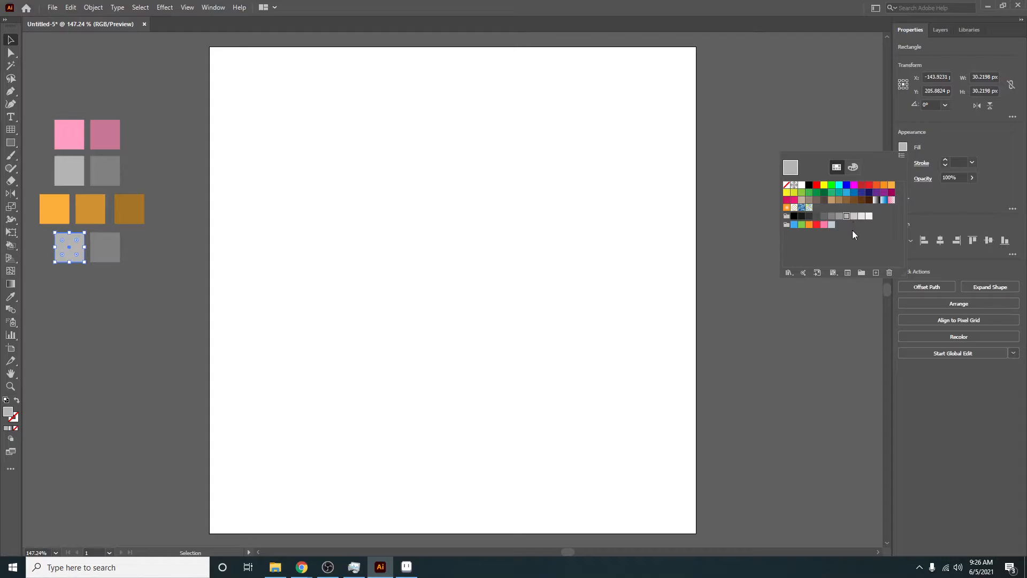
left_click(832, 201)
- Fill the right square of the fourth row with a slightly darker brown swatch
left_click(106, 256)
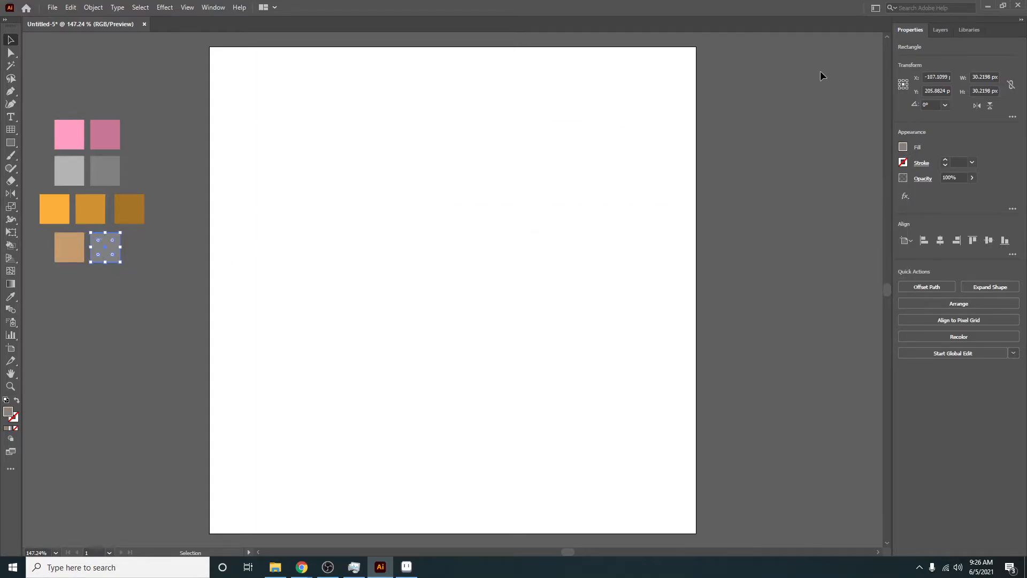
left_click(903, 147)
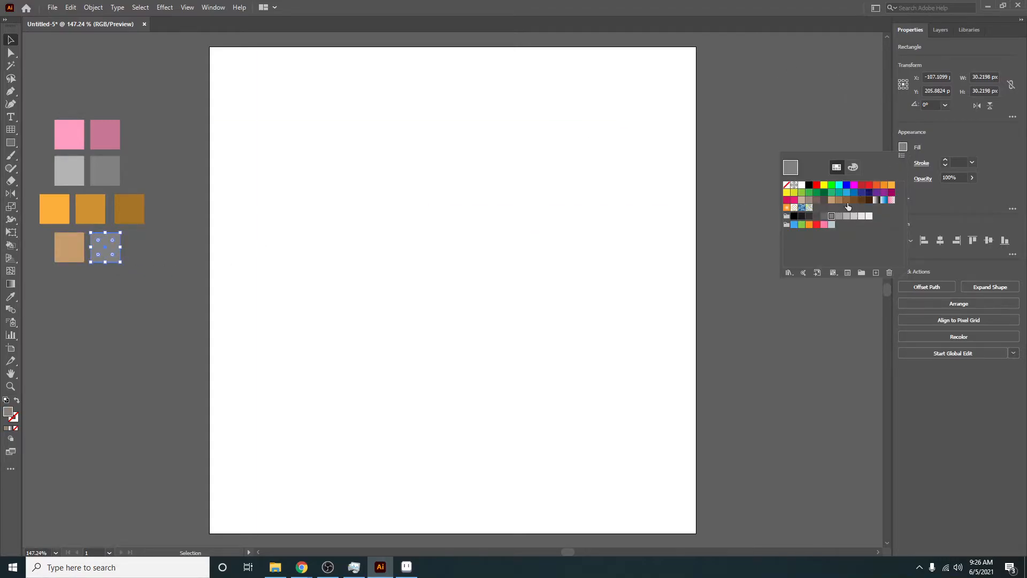
left_click(846, 200)
left_click(838, 201)
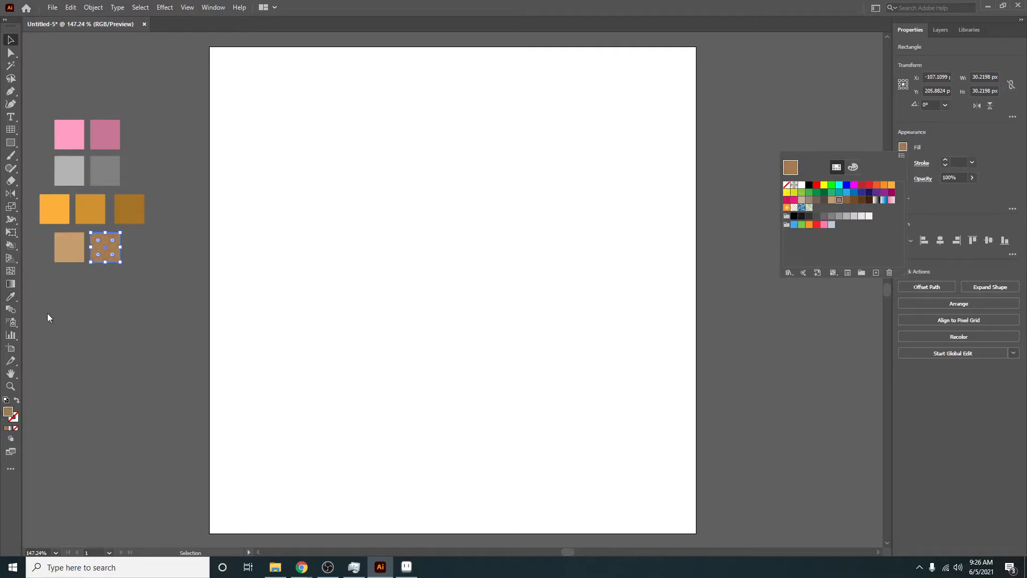
left_click(127, 318)
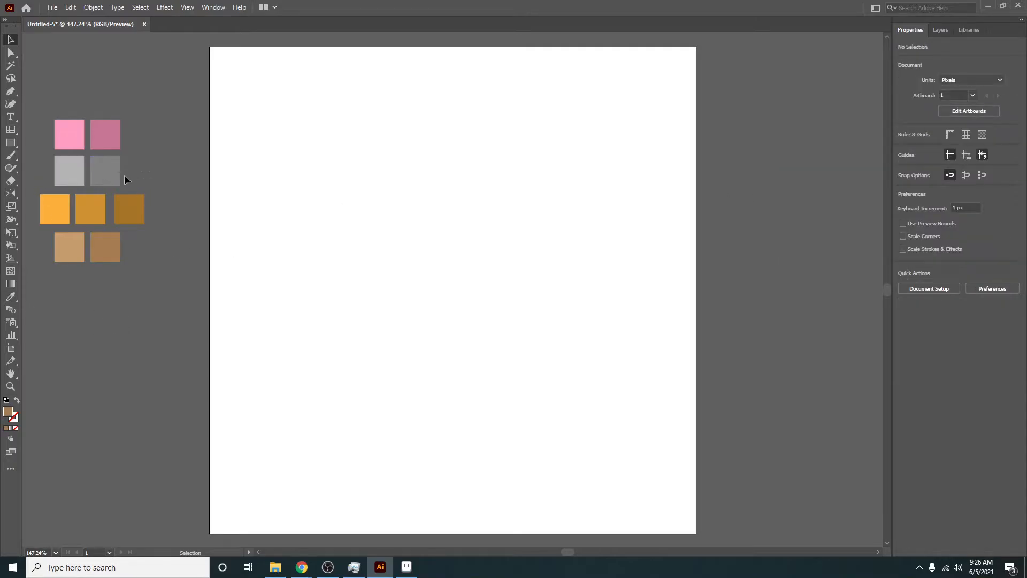
- Duplicate the grey pair below the brown row and fill the left copy with a dark grey swatch
left_click_drag(124, 175, 70, 295)
left_click(82, 308)
left_click(74, 288)
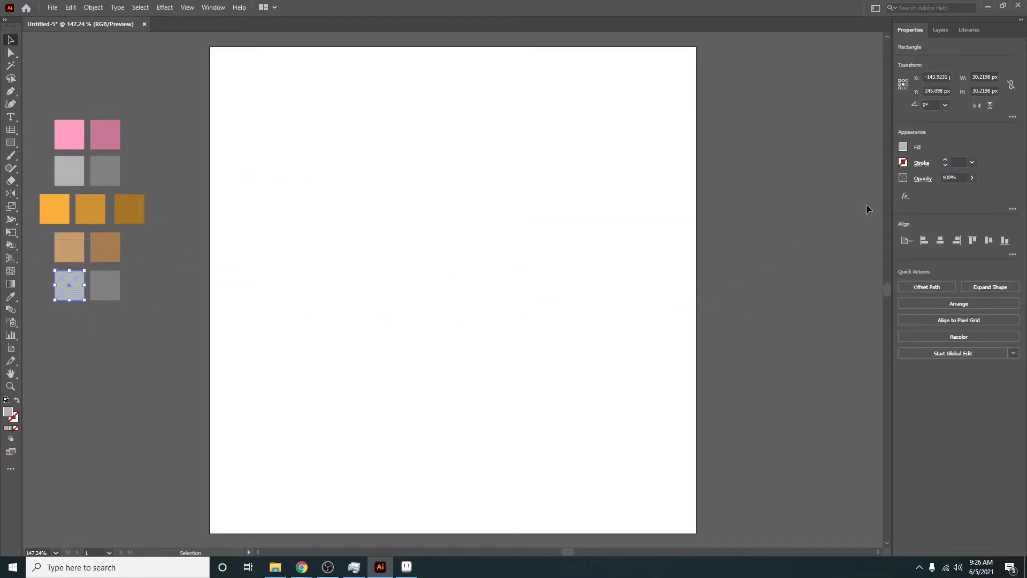
left_click(903, 147)
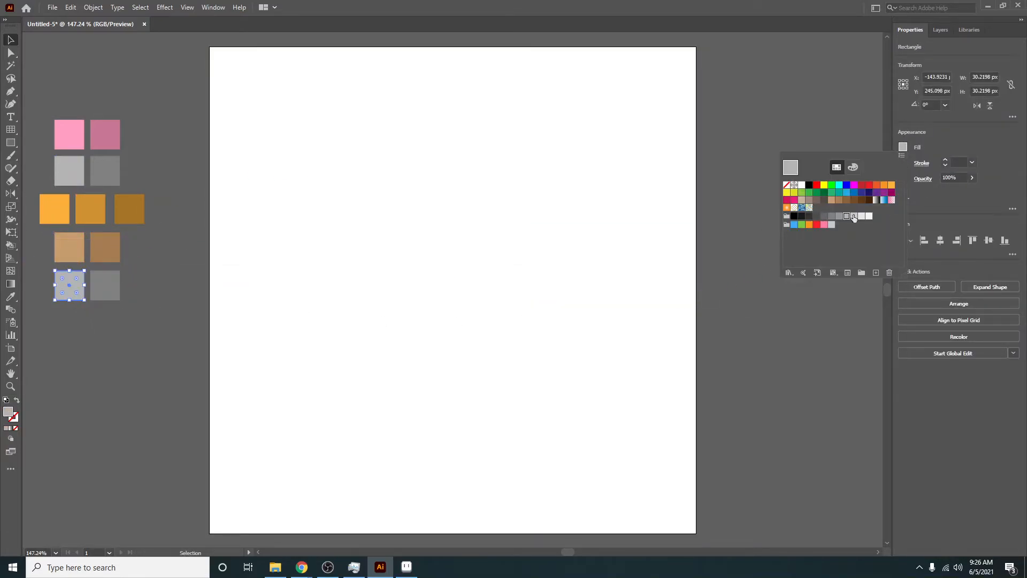
left_click(808, 216)
left_click(96, 307)
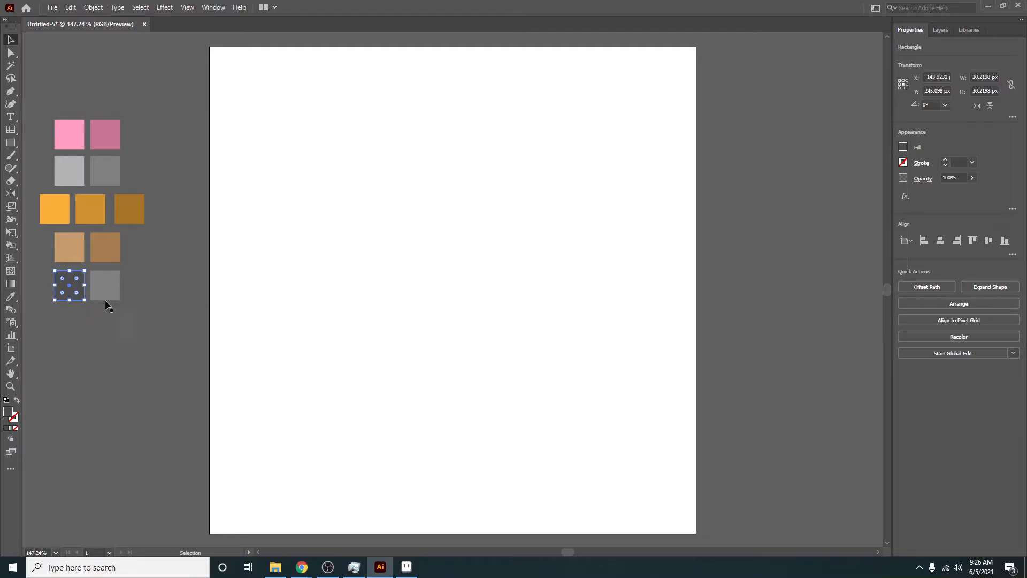
- Fill the right square of the fifth row with a very dark grey swatch, one shade lighter than near-black
left_click(107, 293)
left_click(903, 148)
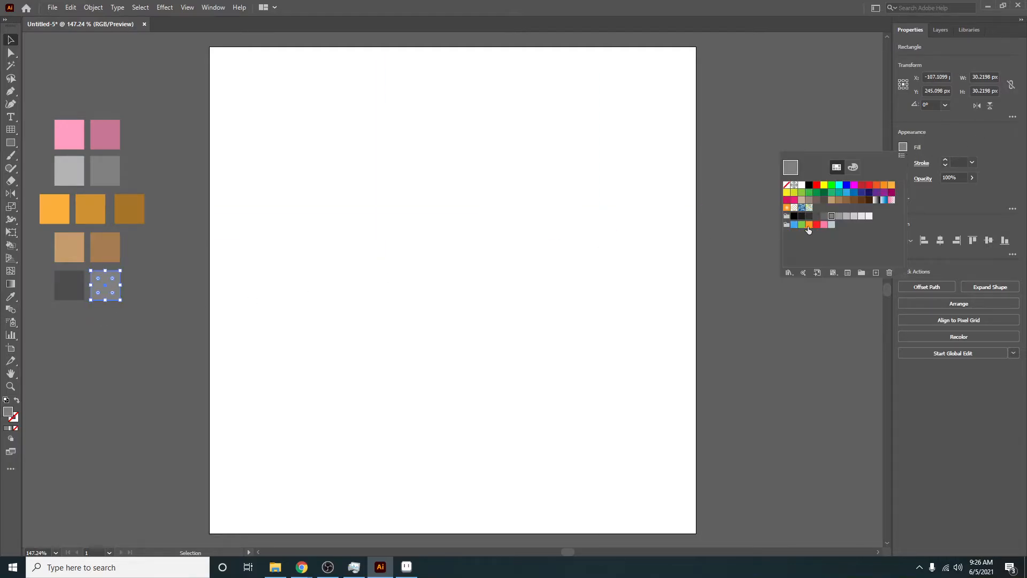
left_click(802, 216)
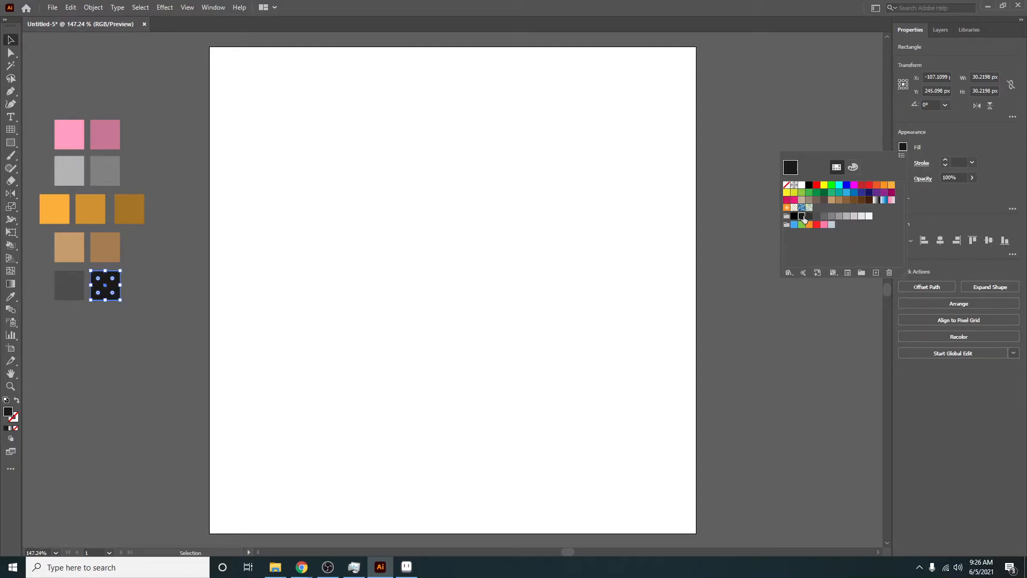
left_click(811, 216)
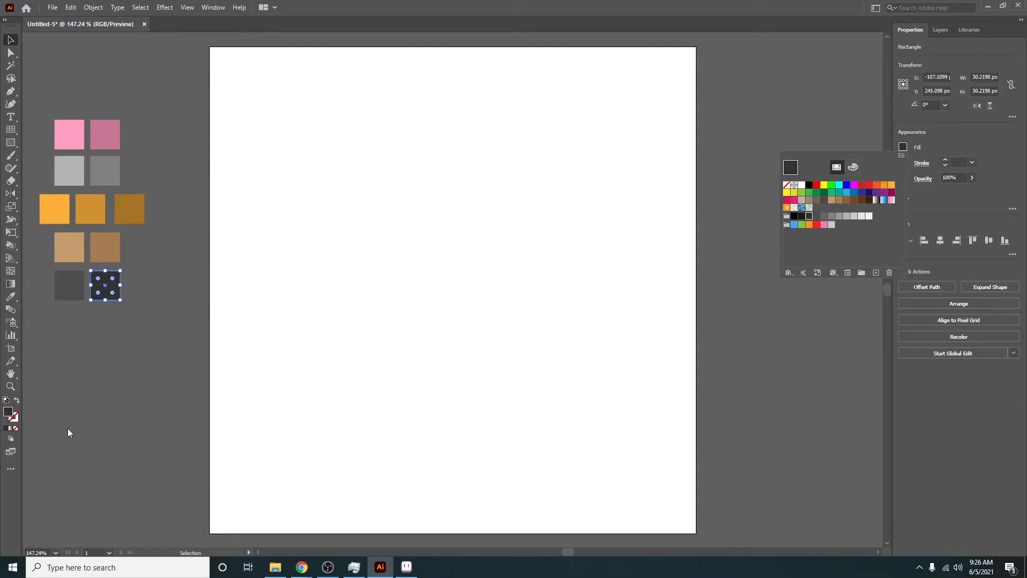
left_click(41, 330)
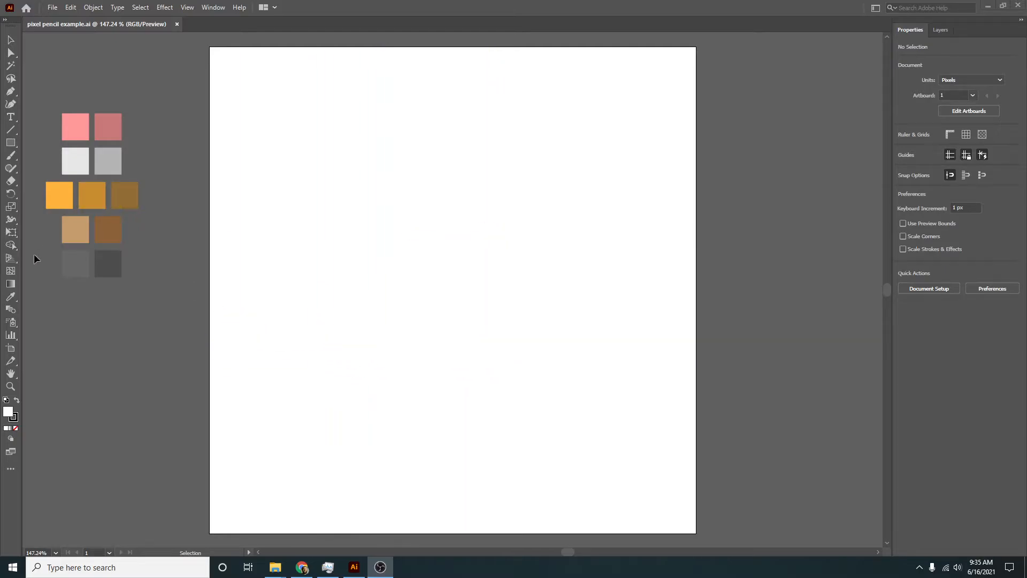
- With the Live Paint Bucket, paint a light pink eraser seven cells wide and five tall, leaving its upper corner cells empty
left_click_drag(11, 251, 88, 264)
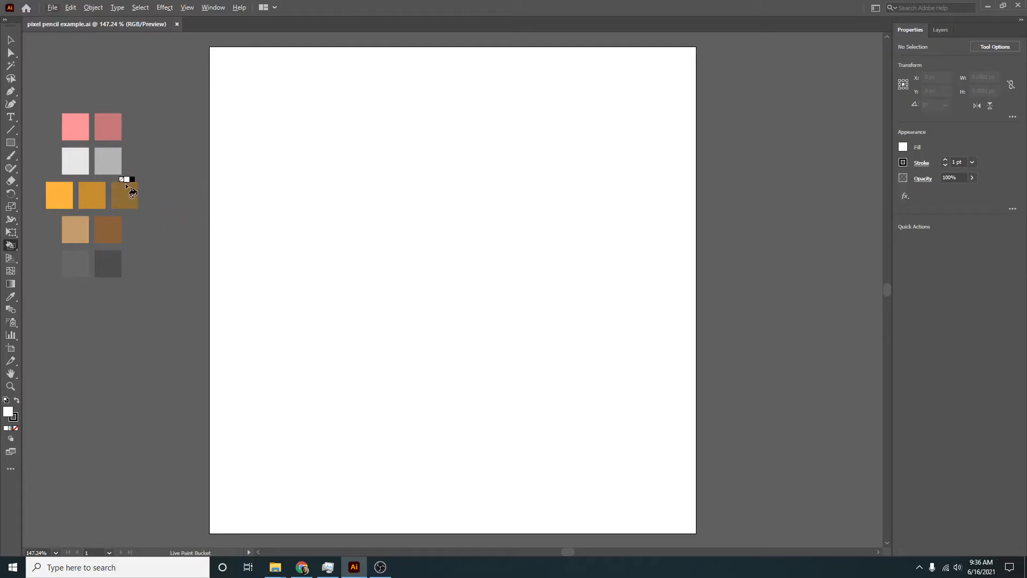
left_click(83, 133, "alt")
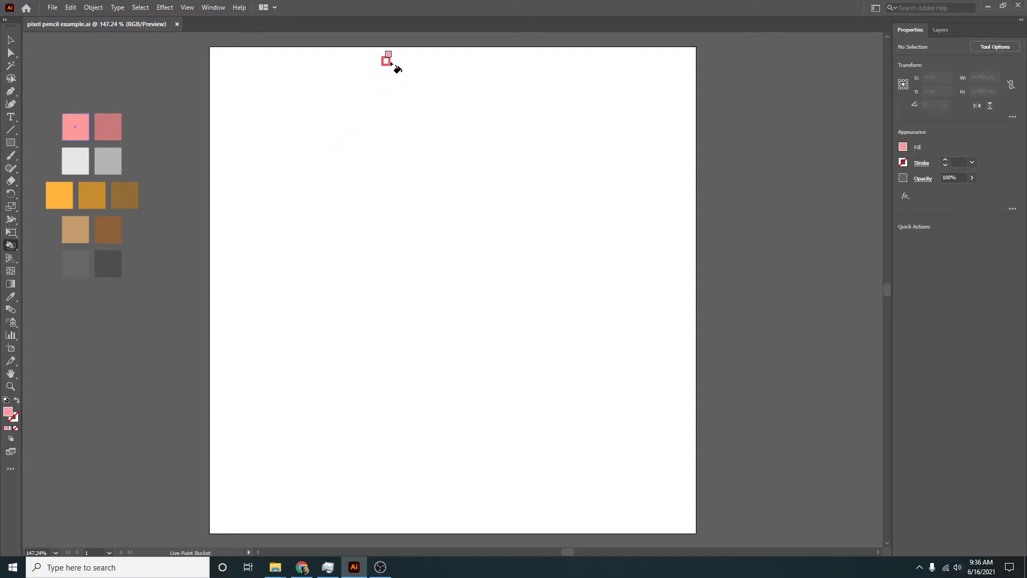
mouse_move(395, 53)
left_mouse_down()
mouse_move(432, 53)
mouse_move(395, 62)
mouse_move(446, 62)
mouse_move(384, 65)
mouse_move(390, 95)
mouse_move(440, 91)
mouse_move(442, 76)
mouse_move(425, 77)
left_mouse_up()
left_click(425, 78)
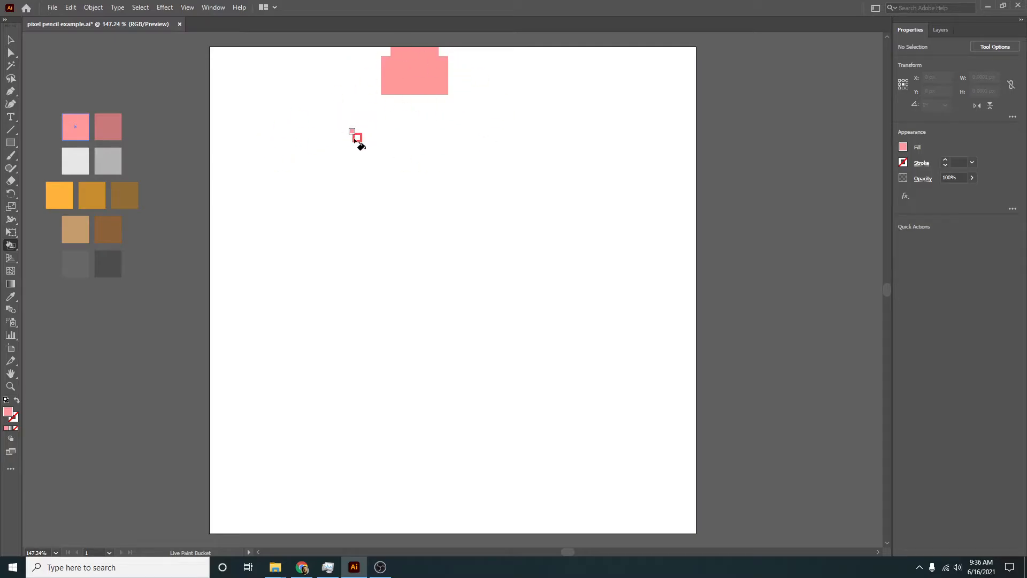
- Shade the right four columns of the eraser with the darker pink from the palette
left_click(113, 123, "alt")
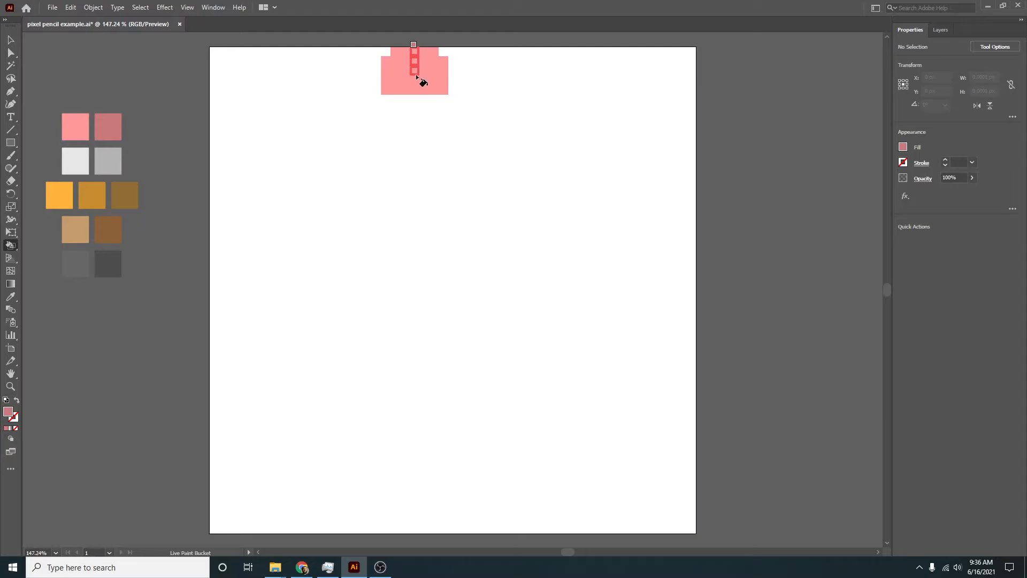
mouse_move(417, 77)
left_mouse_down()
mouse_move(422, 94)
mouse_move(452, 94)
left_mouse_up()
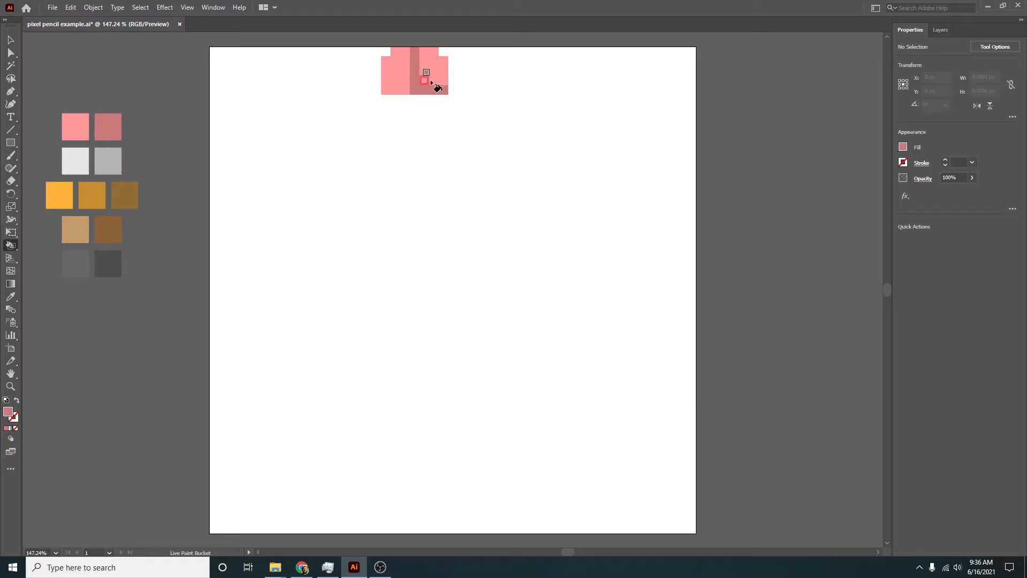
left_click_drag(431, 81, 435, 75)
left_click(435, 75)
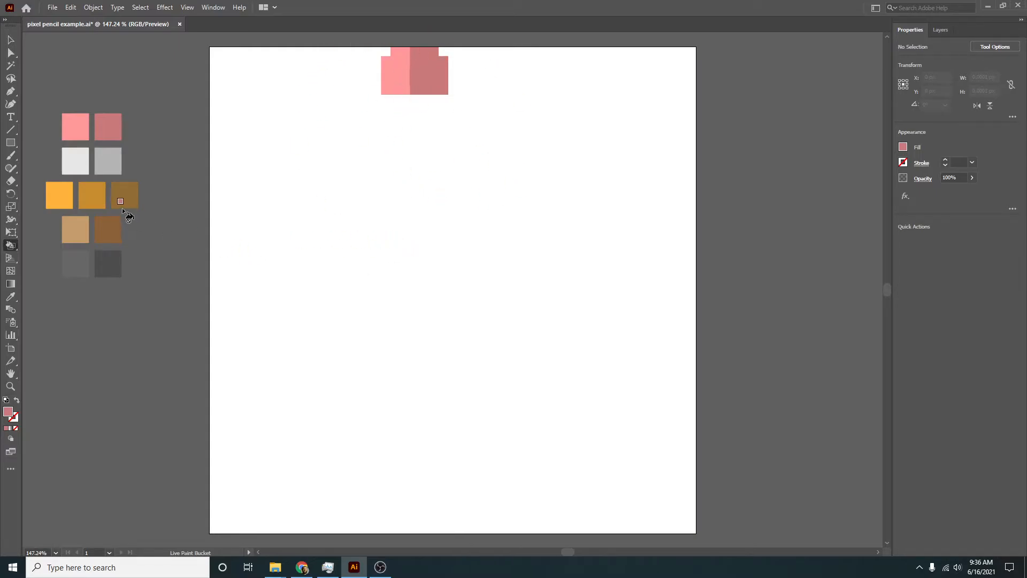
- Paint a four-row metal band beneath the eraser, light grey on the left three columns and darker grey on the right four
left_click(75, 152)
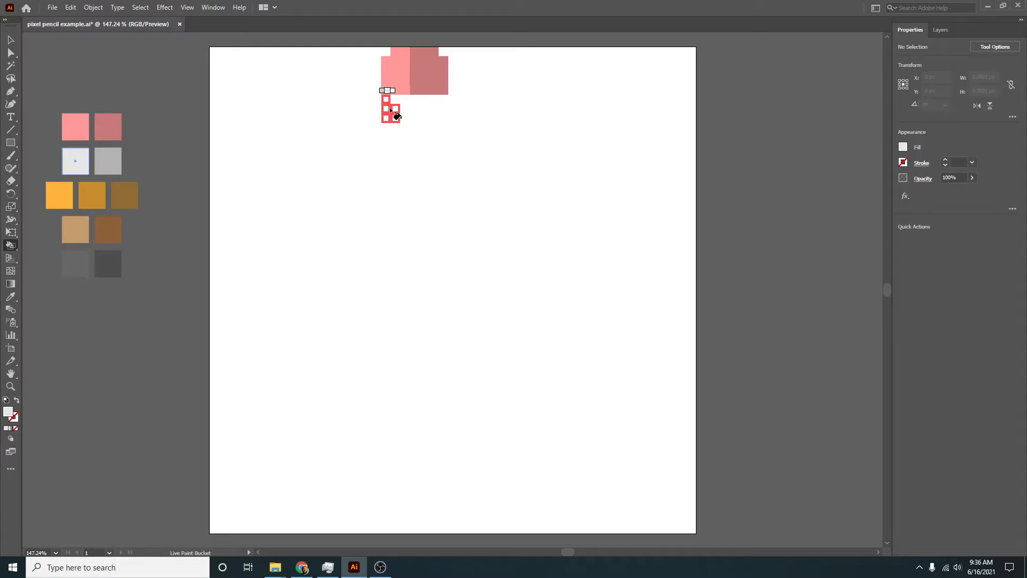
mouse_move(391, 115)
left_mouse_down()
mouse_move(390, 127)
mouse_move(438, 132)
mouse_move(450, 104)
mouse_move(424, 131)
mouse_move(443, 130)
mouse_move(444, 108)
mouse_move(426, 109)
mouse_move(434, 122)
left_mouse_up()
left_click(112, 160)
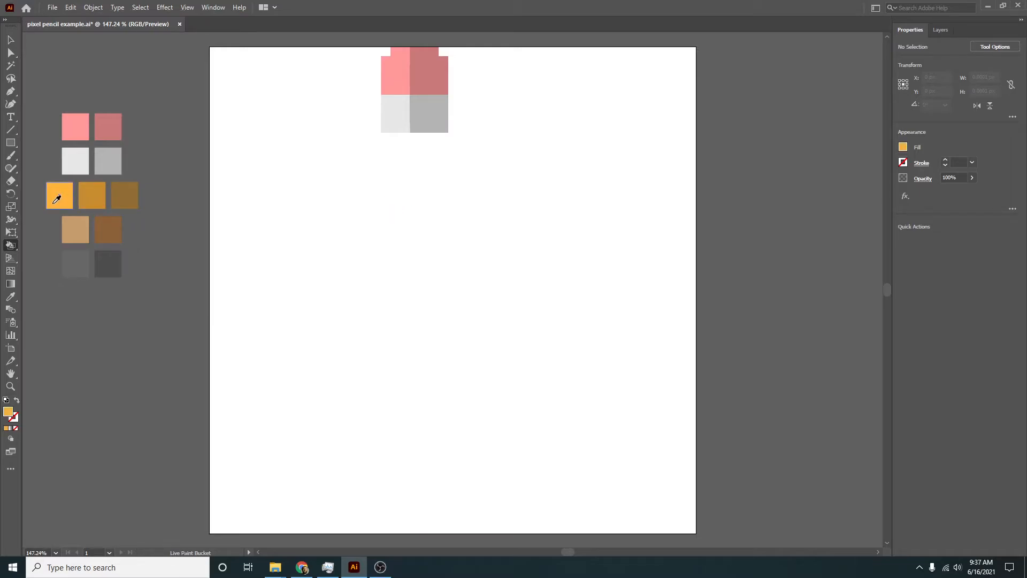
- Paint the first body row below the grey band with two light orange, three medium orange and two dark orange cells
left_click_drag(393, 138, 432, 140)
left_click(99, 186)
left_click(122, 200, "alt")
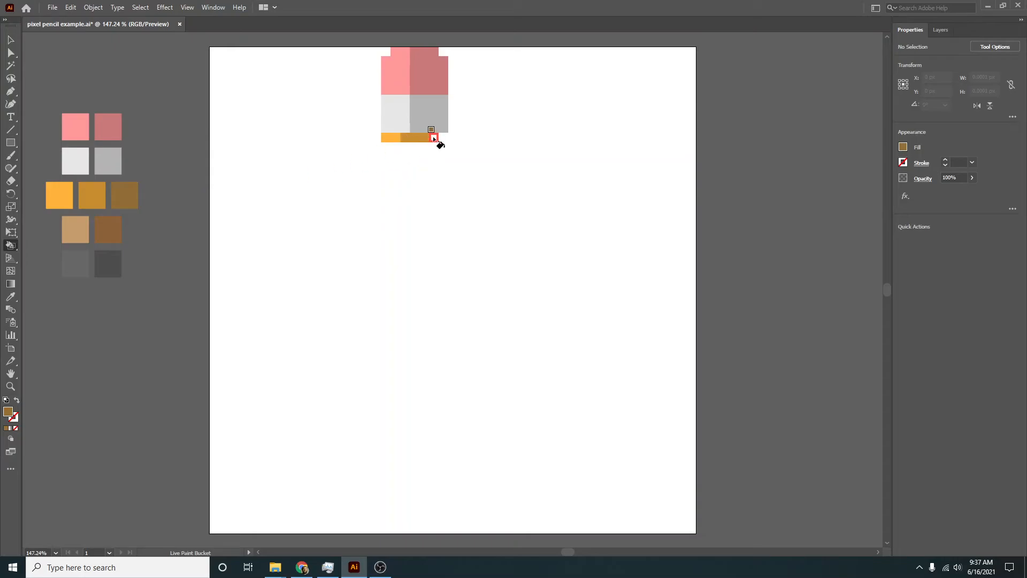
left_click(434, 138)
- Extend the light orange strip down the left side of the pencil body, two cells wide with a stepped lower end
left_click(63, 197, "alt")
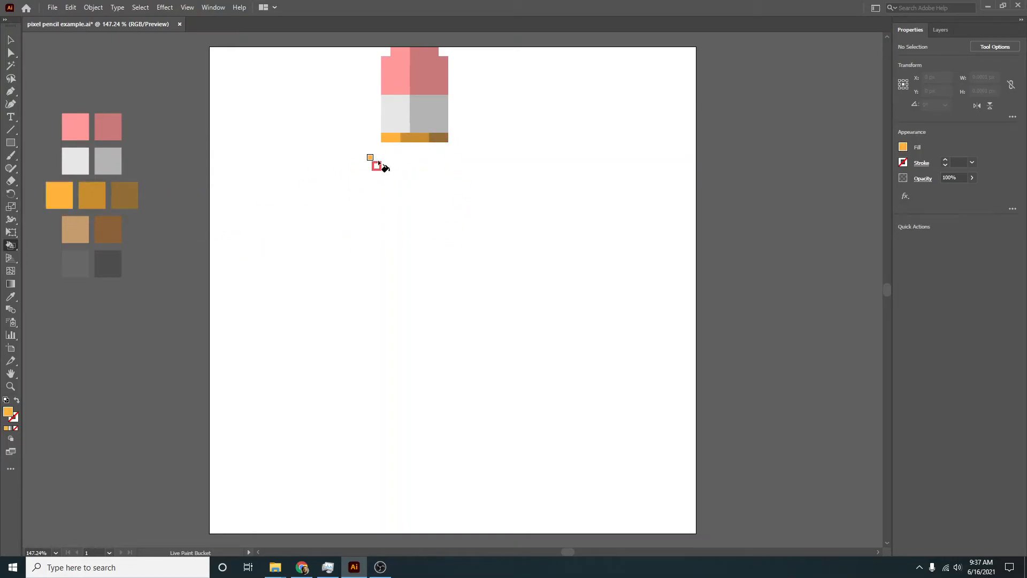
mouse_move(387, 151)
left_mouse_down()
mouse_move(389, 325)
mouse_move(398, 308)
mouse_move(385, 356)
mouse_move(396, 346)
mouse_move(396, 224)
left_mouse_up()
left_click_drag(395, 195, 395, 144)
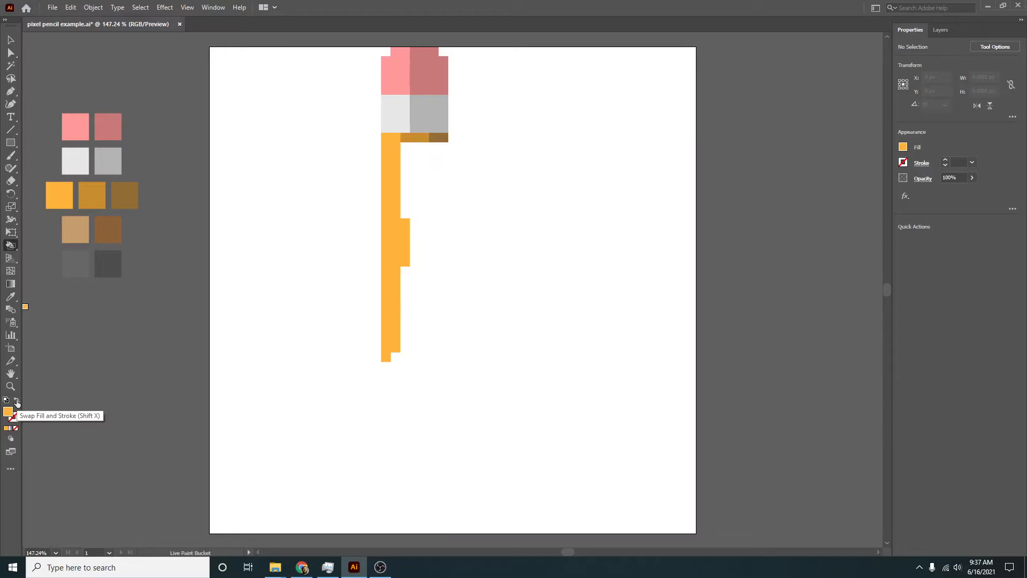
- Clear the surplus orange cells beside the left strip with no fill, and restore light orange as the fill
left_click(17, 402)
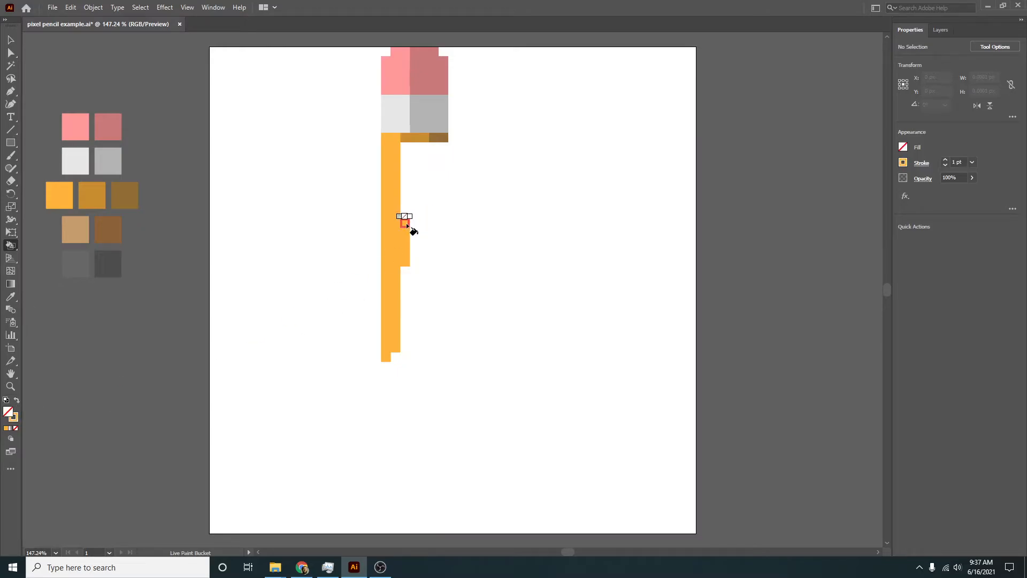
left_click_drag(405, 232, 405, 273)
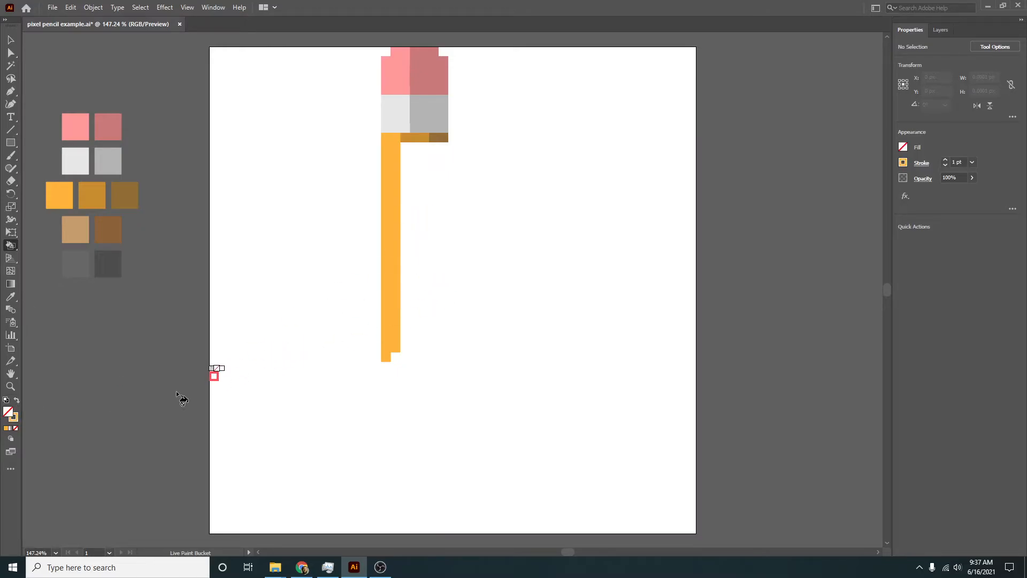
key("shift+x")
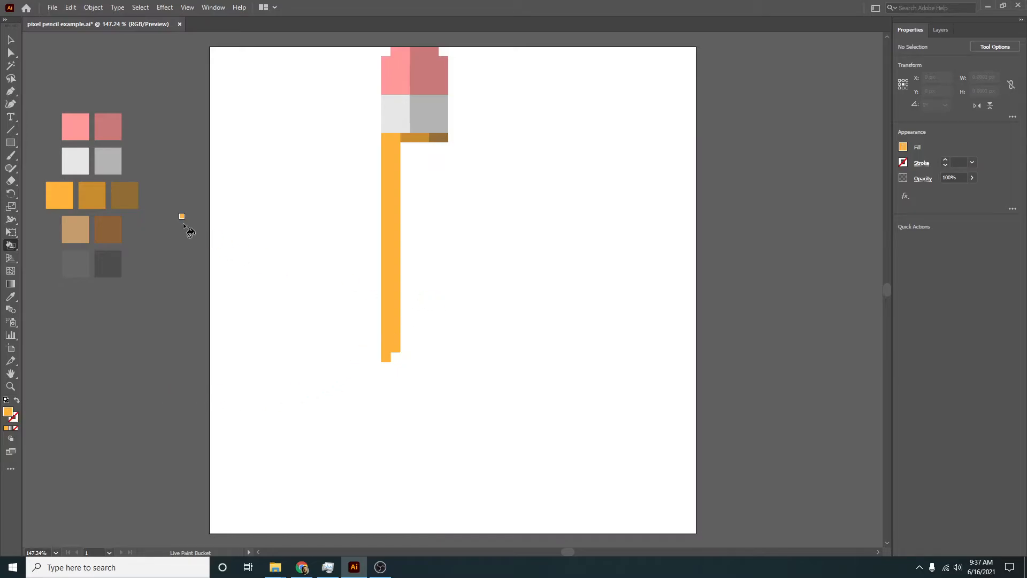
- Paint the three-cell-wide middle strip of the pencil body medium orange, leaving a one-cell notch at its lower end
left_click(99, 202, "alt")
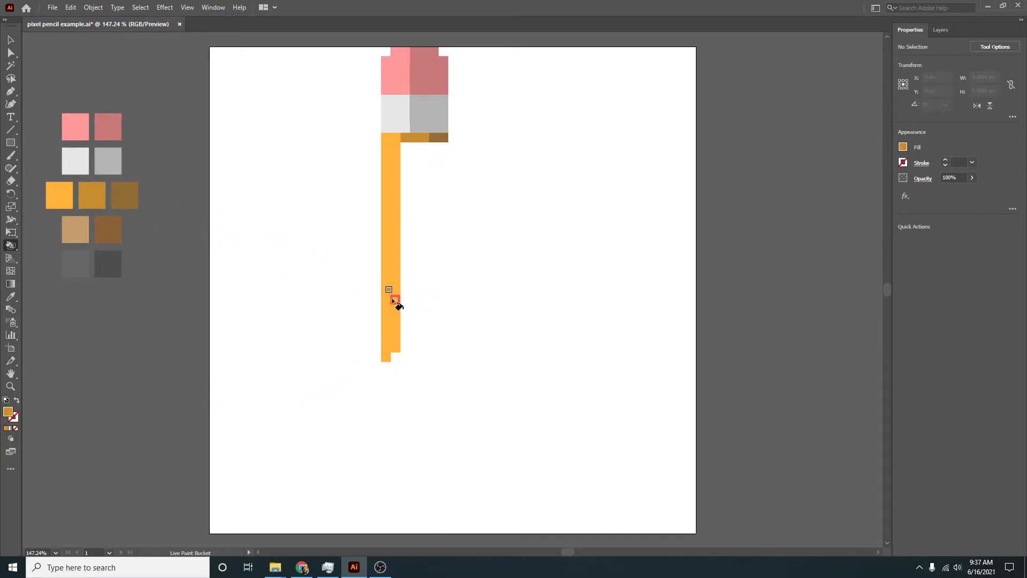
left_click(405, 339)
left_click(425, 337)
left_click(414, 327)
left_click_drag(426, 151, 425, 338)
left_click(406, 280)
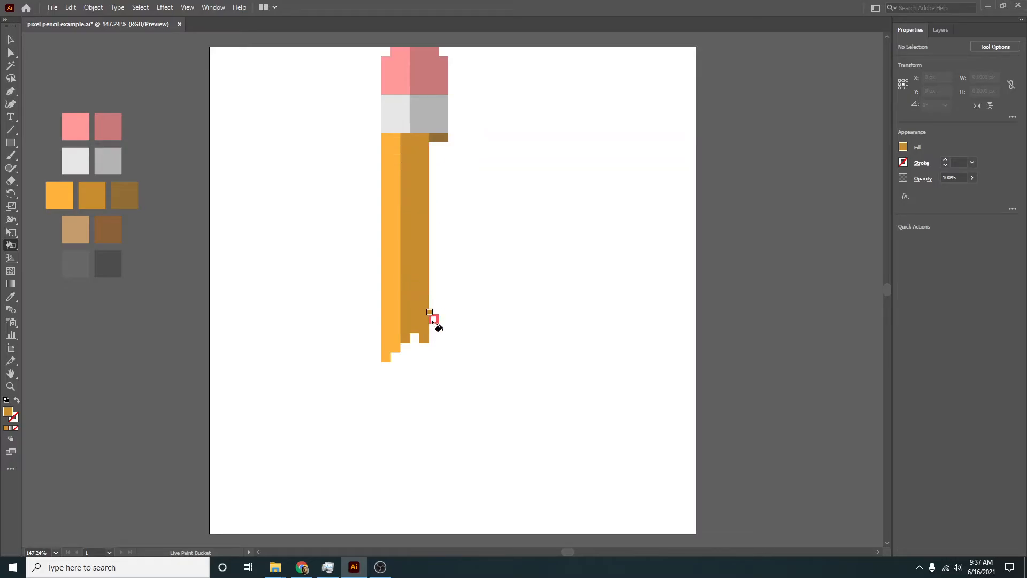
- Paint the two-cell-wide right strip of the pencil body dark orange, with a stepped lower end mirroring the left strip
left_click(134, 203, "alt")
left_click_drag(431, 139, 431, 289)
mouse_move(432, 138)
left_mouse_down()
mouse_move(434, 351)
mouse_move(443, 150)
left_mouse_up()
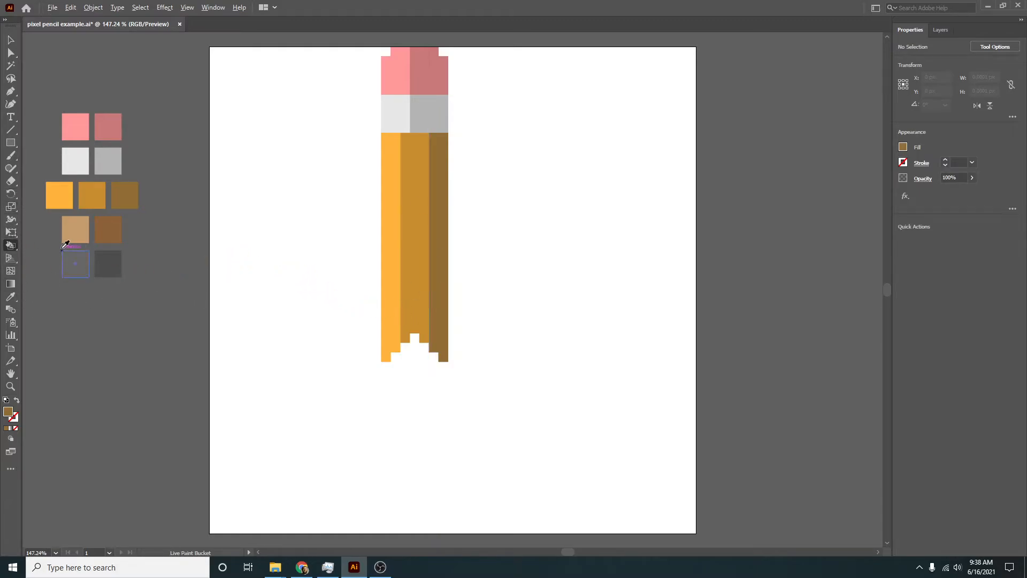
- Paint the sharpened wood tip light brown, tapering in steps to a single-cell point and filling the gap below the body
left_click(78, 228, "alt")
left_click(405, 386)
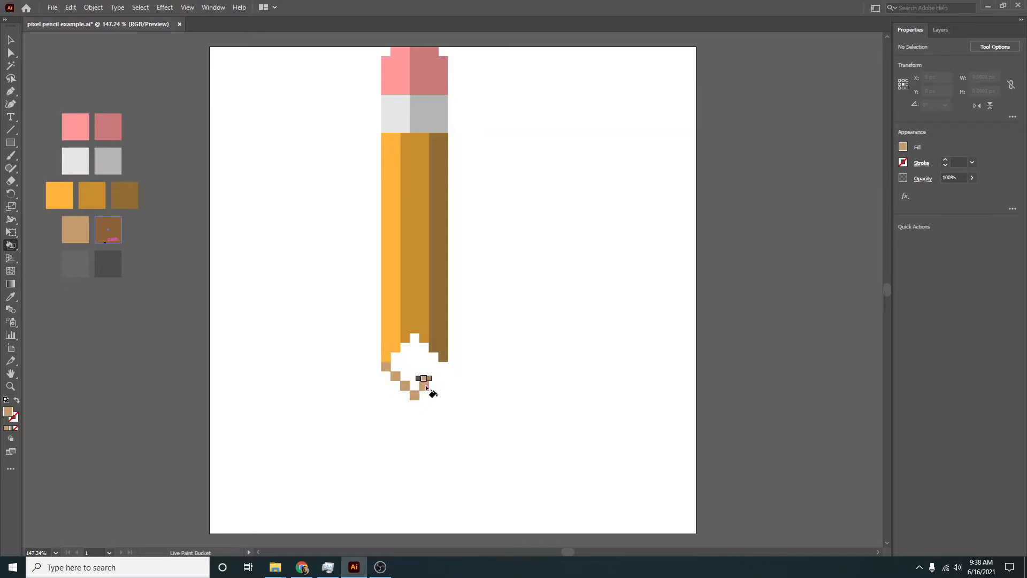
left_click(426, 386)
left_click(435, 376)
left_click(444, 367)
left_click(409, 395)
left_click(409, 407)
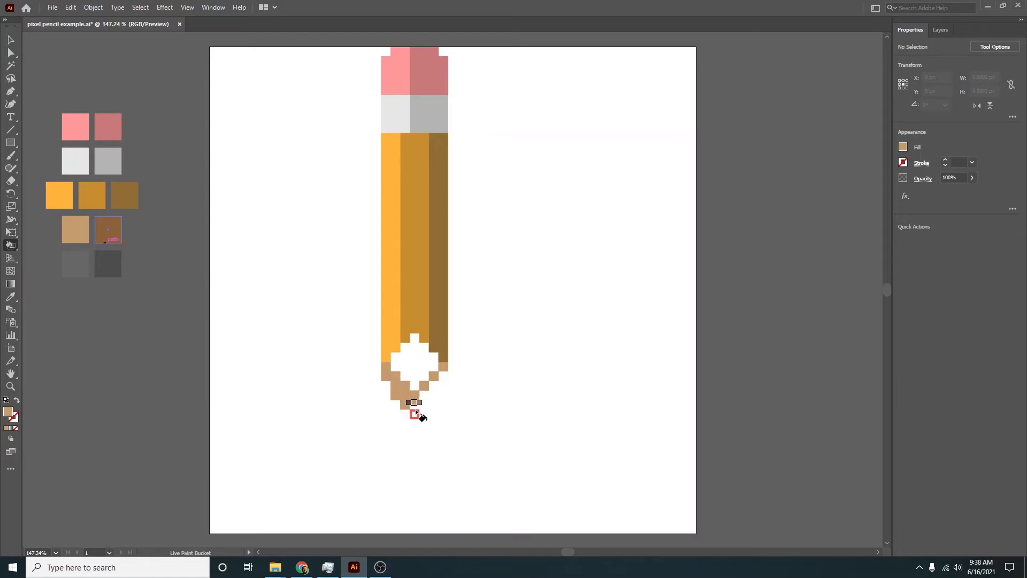
left_click_drag(416, 410, 416, 417)
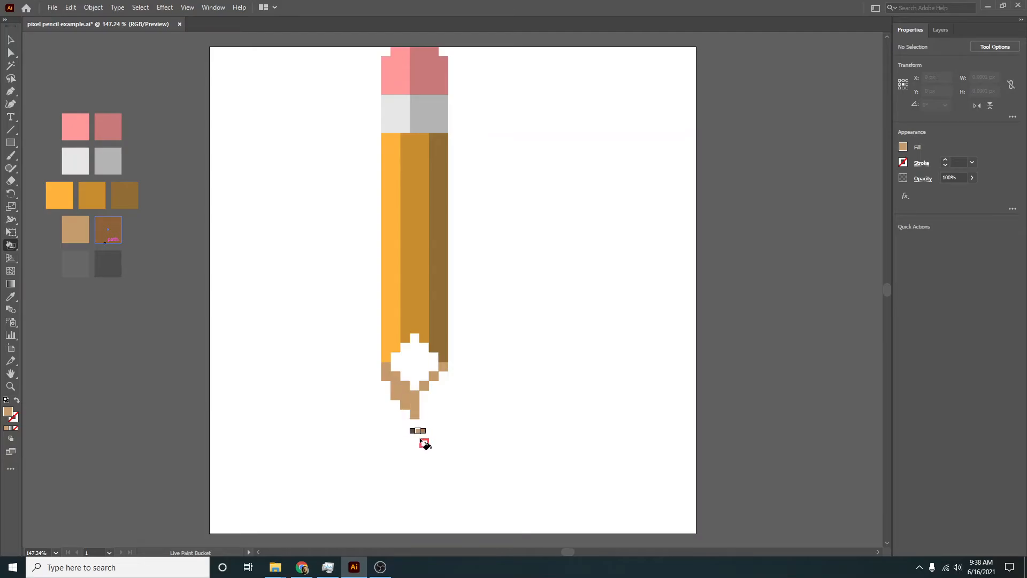
left_click(409, 416)
left_click(415, 423)
left_click(415, 433)
left_click(423, 415)
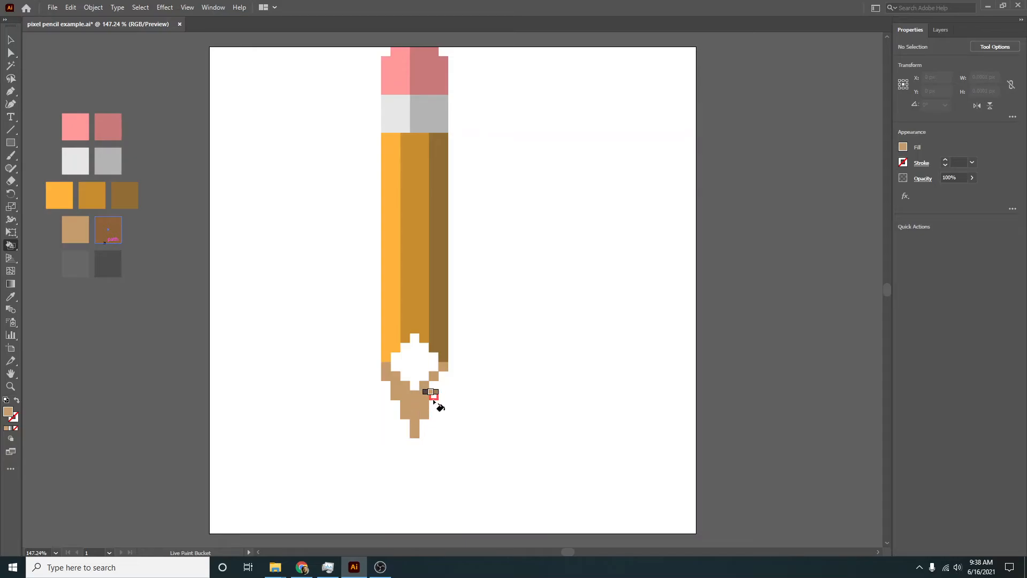
left_click(420, 372)
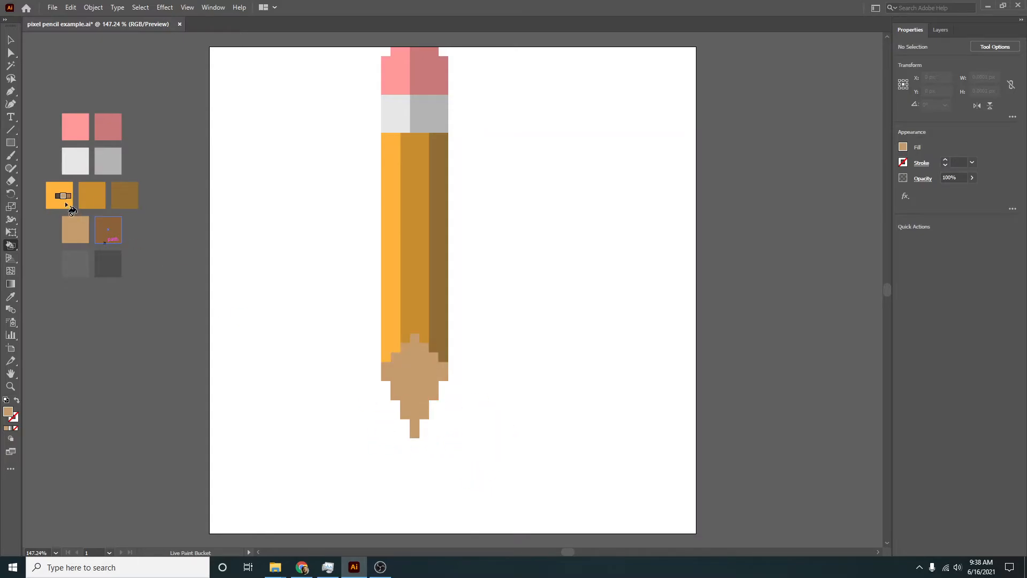
- Shade the right half of the wood tip darker brown and paint the lead point in light and dark grey
left_click(116, 232, "alt")
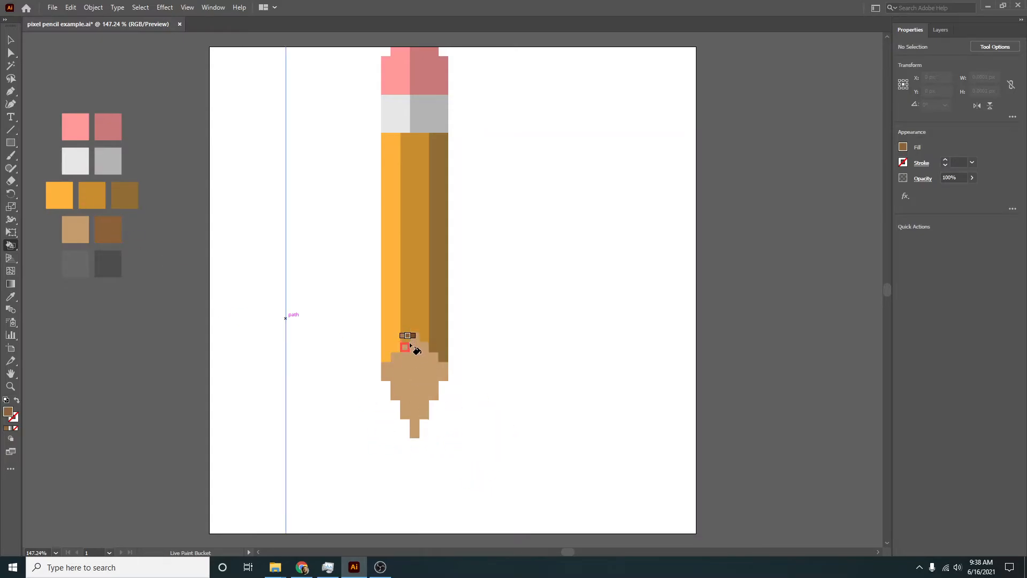
left_click_drag(415, 364, 418, 424)
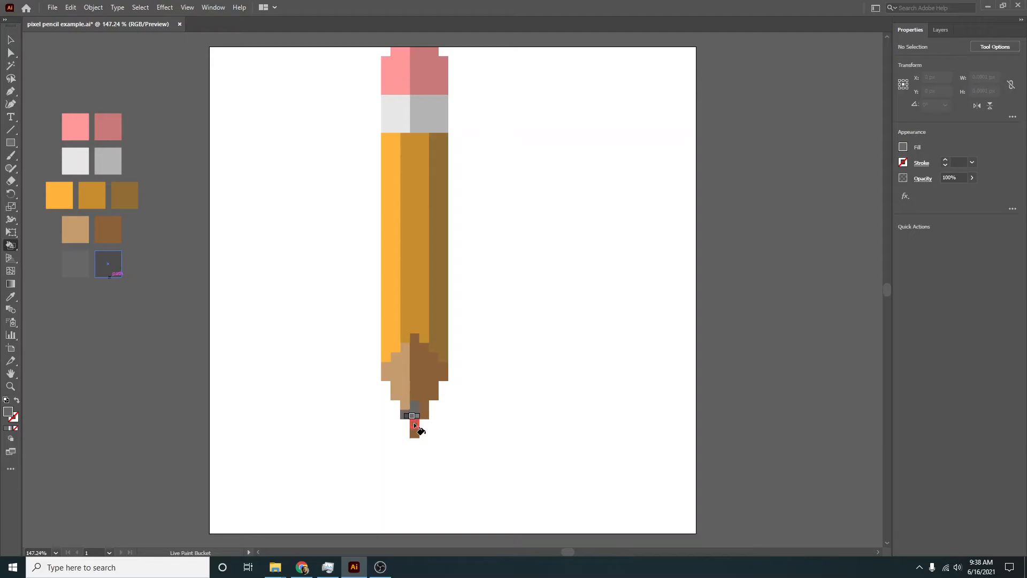
left_click(413, 394)
left_click(422, 413)
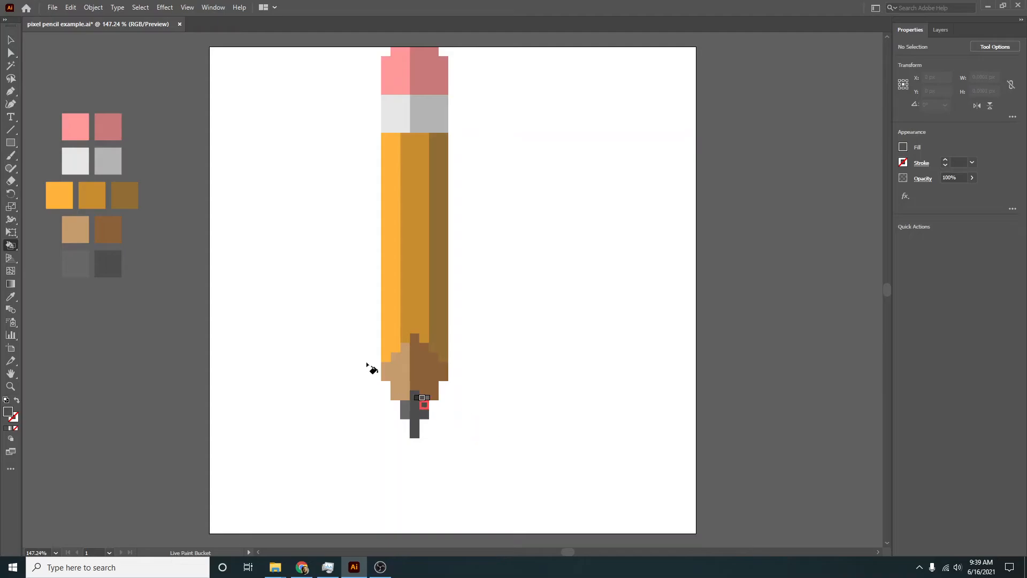
- Select the pencil's Live Paint group and move it slightly down and right on the artboard
left_click(10, 40)
left_click(624, 376)
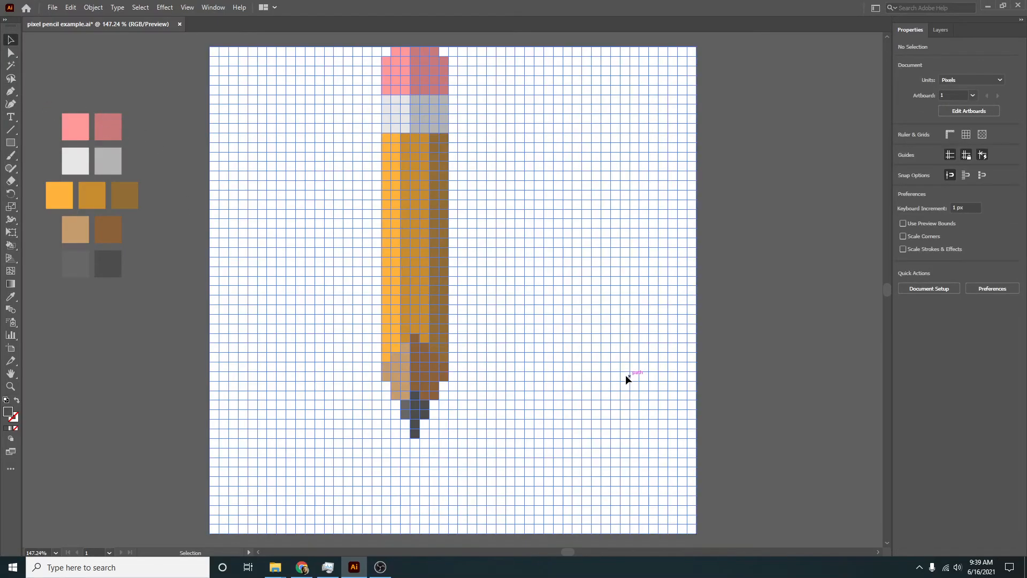
mouse_move(485, 351)
left_mouse_down()
mouse_move(562, 379)
mouse_move(491, 386)
mouse_move(541, 407)
mouse_move(493, 376)
left_mouse_up()
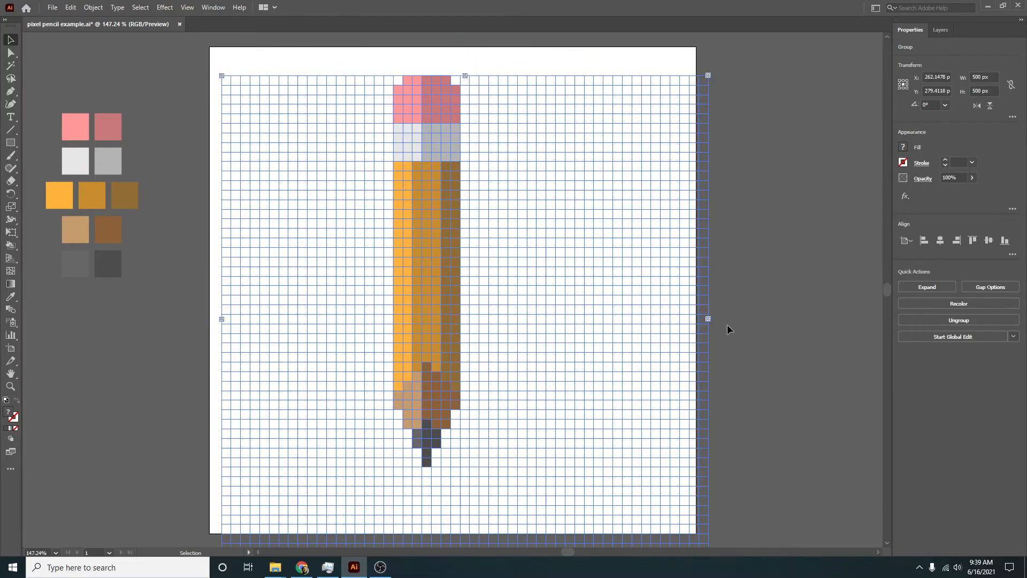
- Try rotating the Live Paint group by about 4.78°, and undo the rotation
left_click(722, 317)
left_click(691, 322)
mouse_move(715, 319)
left_mouse_down()
mouse_move(654, 230)
mouse_move(780, 293)
mouse_move(738, 321)
left_mouse_up()
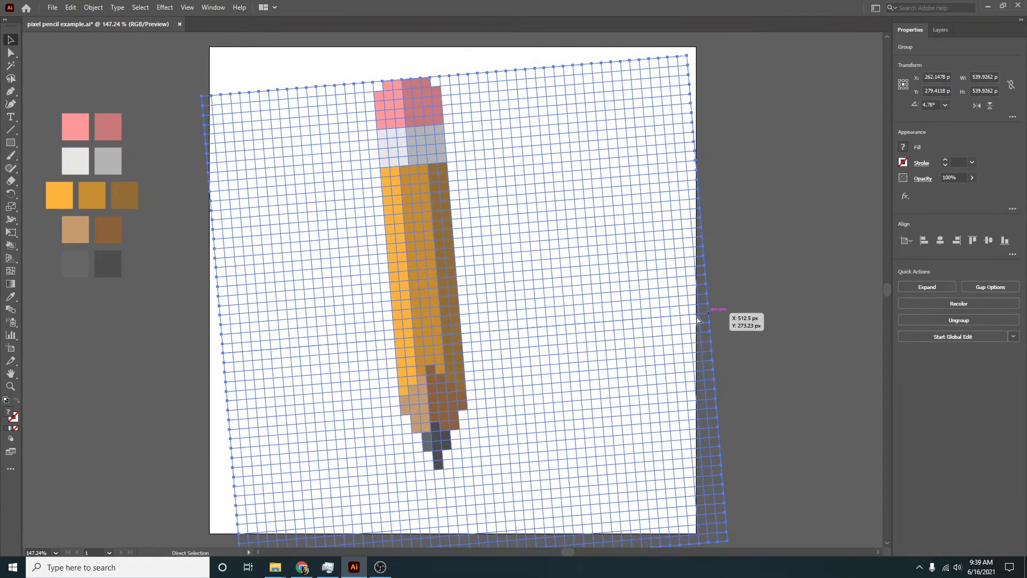
key("ctrl+z")
- Move the Live Paint group about 29 px further right and expand it into ordinary paths
left_click_drag(566, 347, 594, 352)
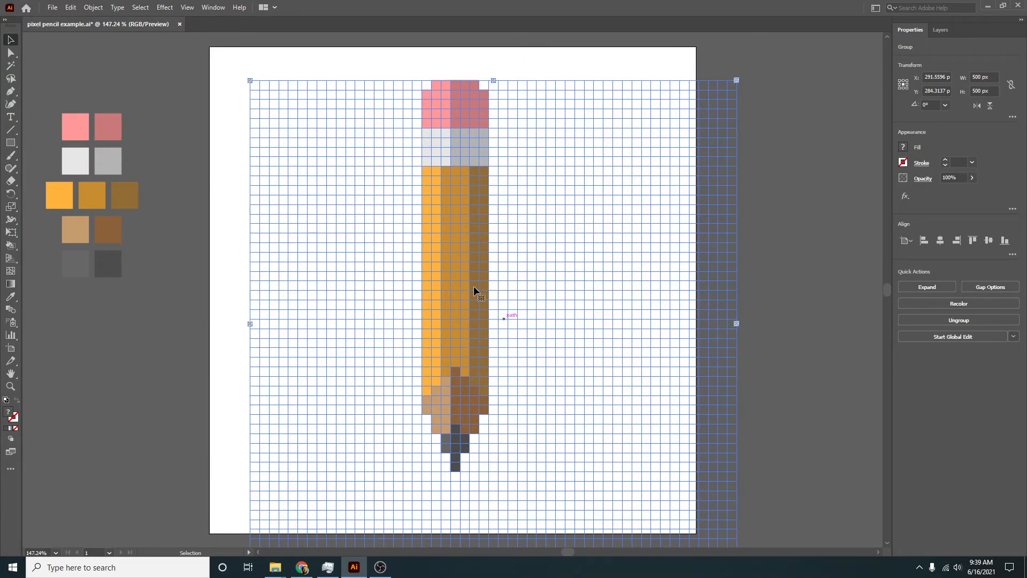
left_click(93, 7)
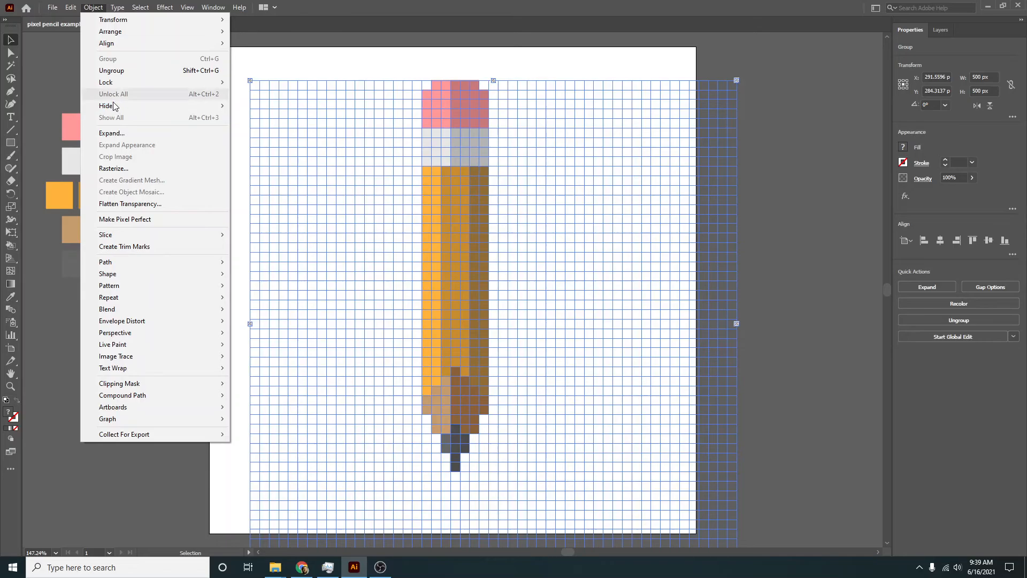
left_click(112, 133)
left_click(477, 349)
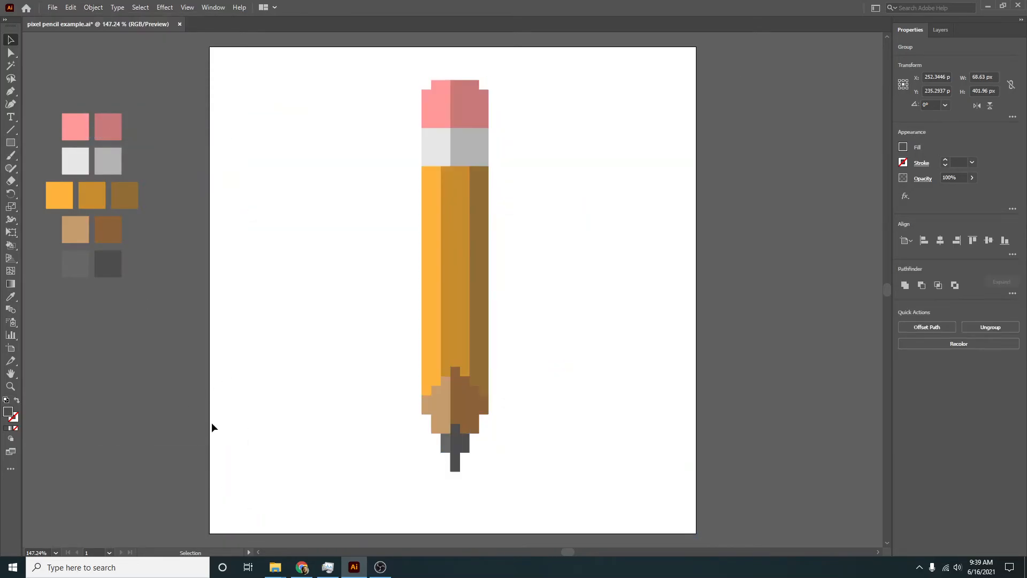
- Select the expanded pencil, move it to about the vertical centre of the artboard, and deselect it
left_click_drag(211, 422, 573, 455)
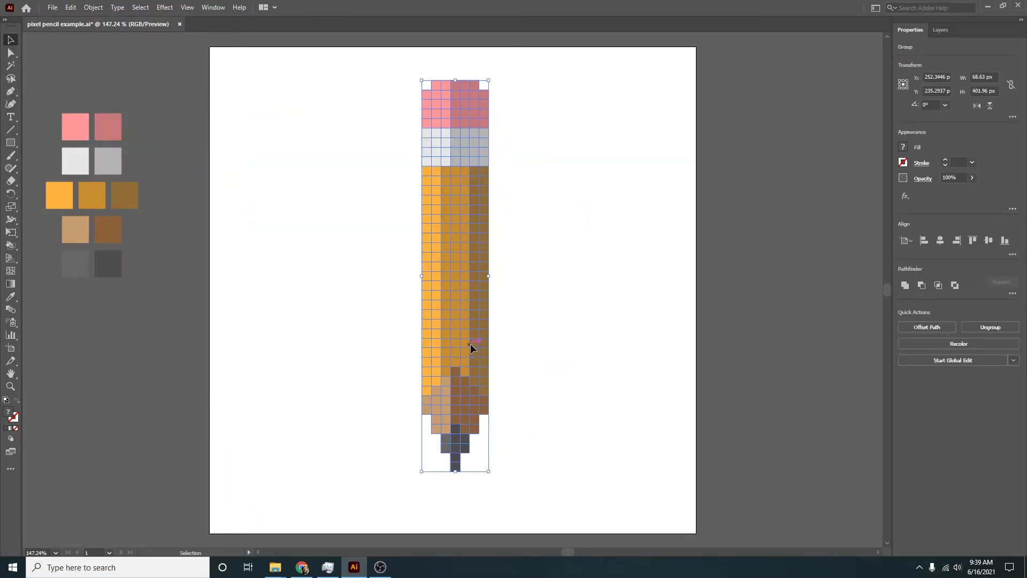
mouse_move(470, 343)
left_mouse_down()
mouse_move(451, 342)
mouse_move(500, 352)
mouse_move(470, 382)
mouse_move(458, 369)
left_mouse_up()
left_click(558, 471)
- Isolate the pencil's nested groups and select a single medium orange pixel in the middle of the body
double_click(426, 341)
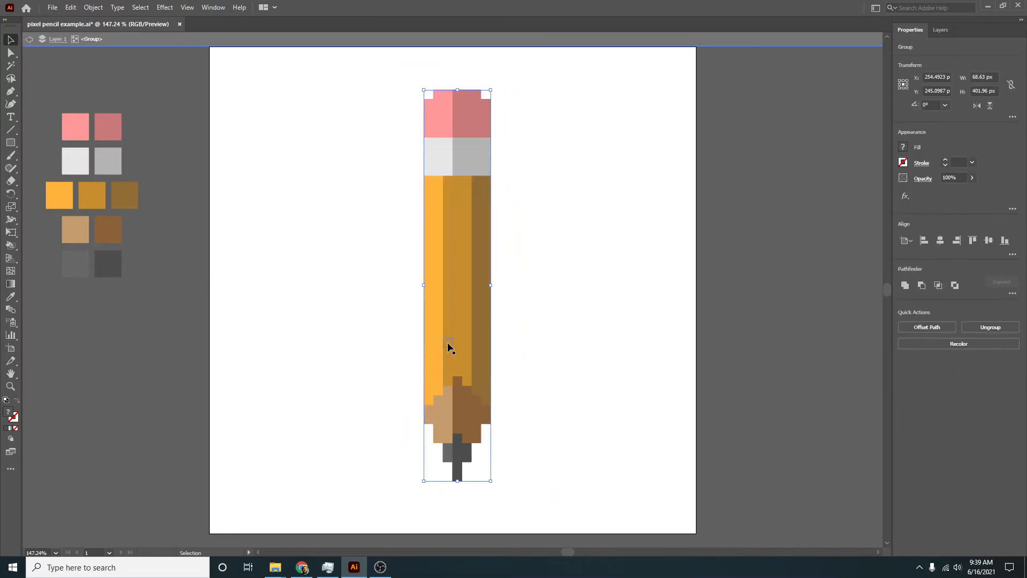
double_click(461, 313)
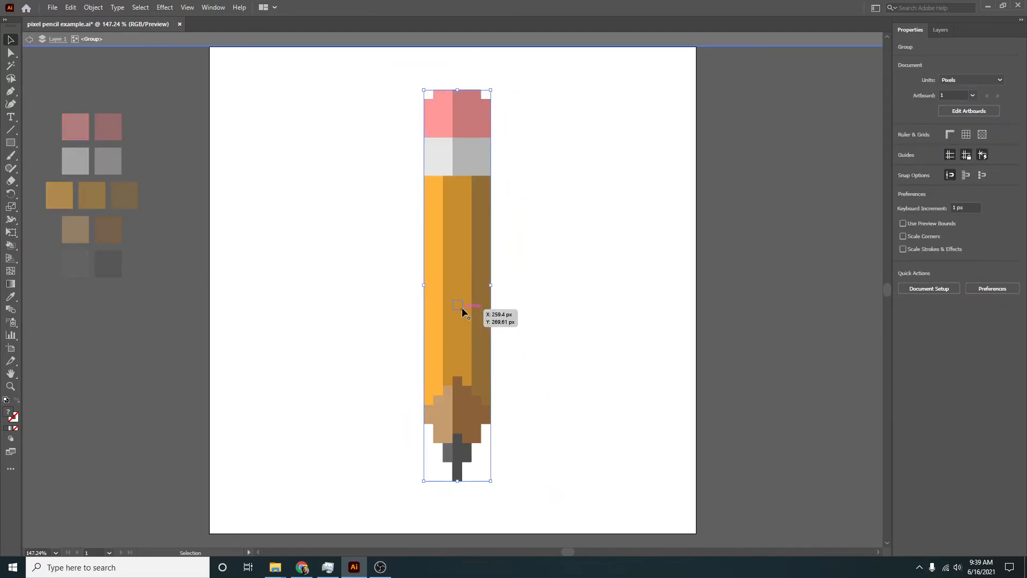
double_click(469, 346)
left_click(458, 346)
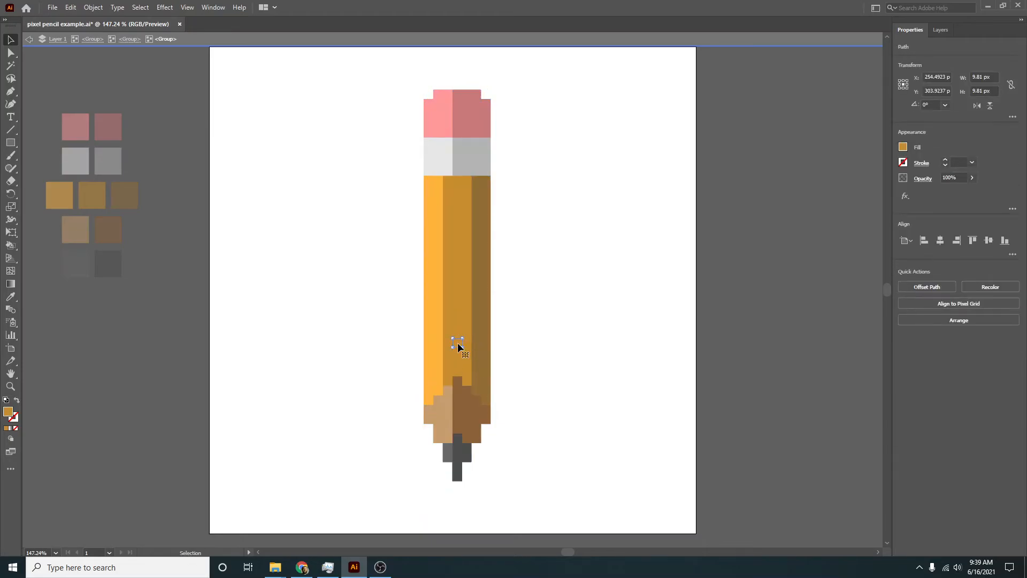
- Try moving the selected orange pixel out of the pencil body, undo the move, and exit group isolation
left_click_drag(456, 342, 540, 313)
key("ctrl+z")
left_click(187, 42)
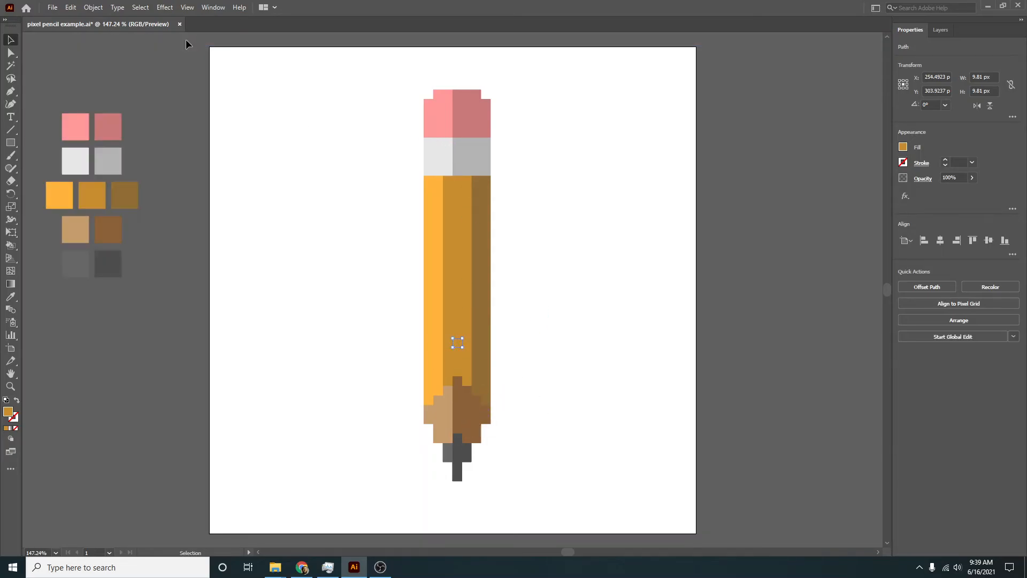
left_click(548, 484)
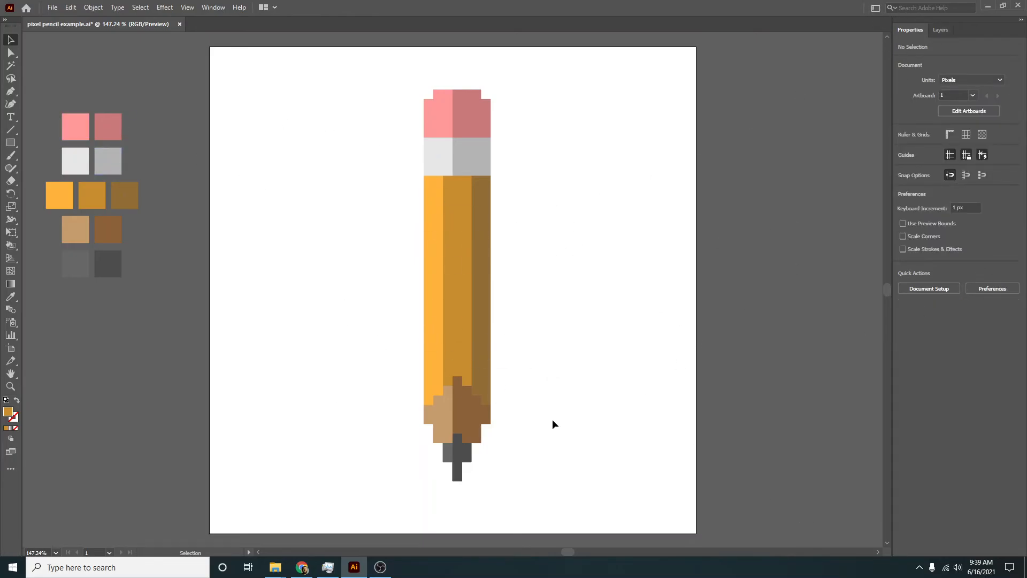
- Draw a rectangle about 516 × 511 px covering the whole artboard and fill it with dark blue
left_click(6, 144)
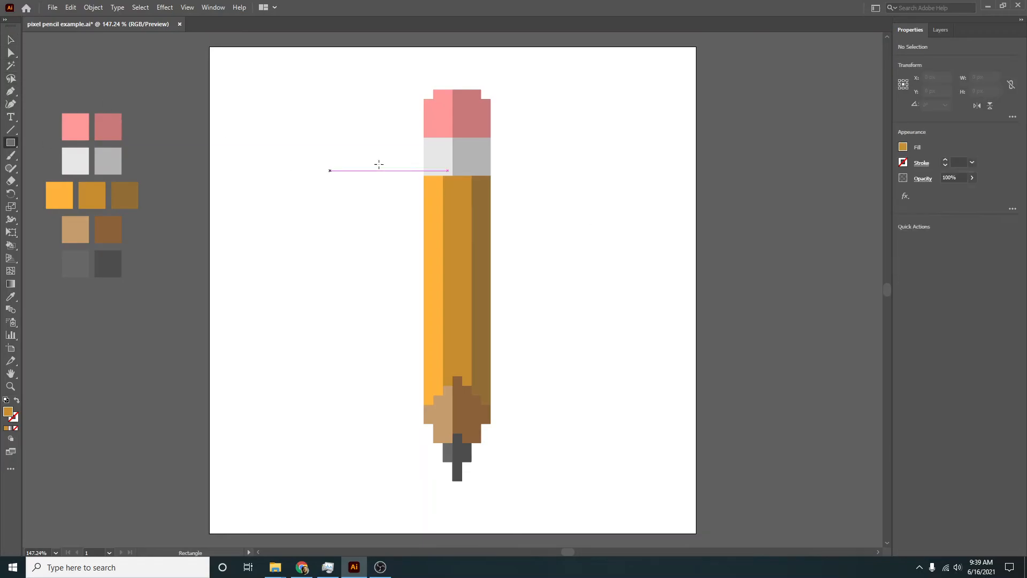
left_click_drag(203, 44, 705, 542)
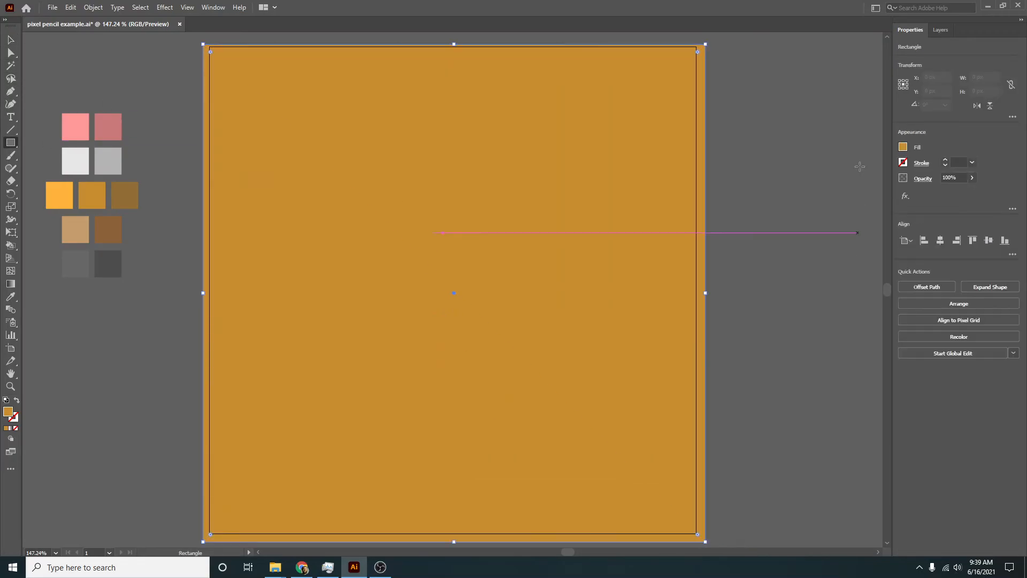
left_click(903, 147)
left_click(855, 193)
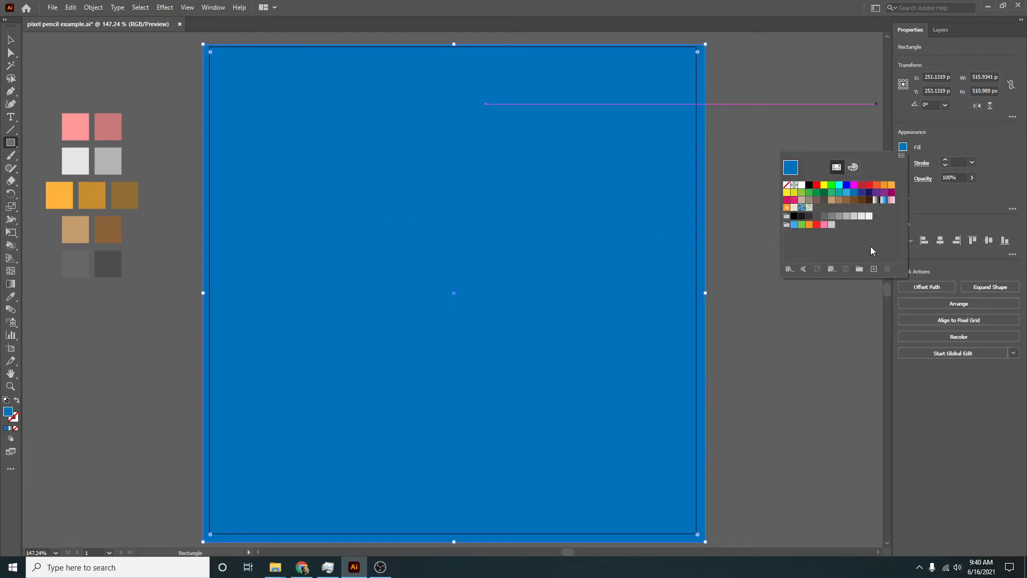
key("Escape")
- Send the blue rectangle to the back, behind the pencil, and deselect it
key("v")
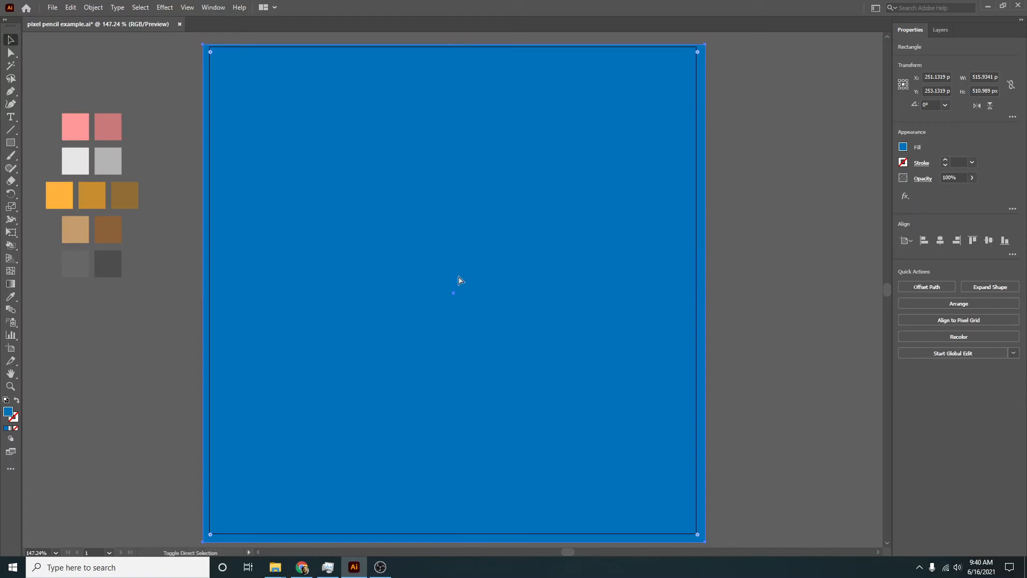
key("ctrl+shift+bracketleft")
left_click(733, 316)
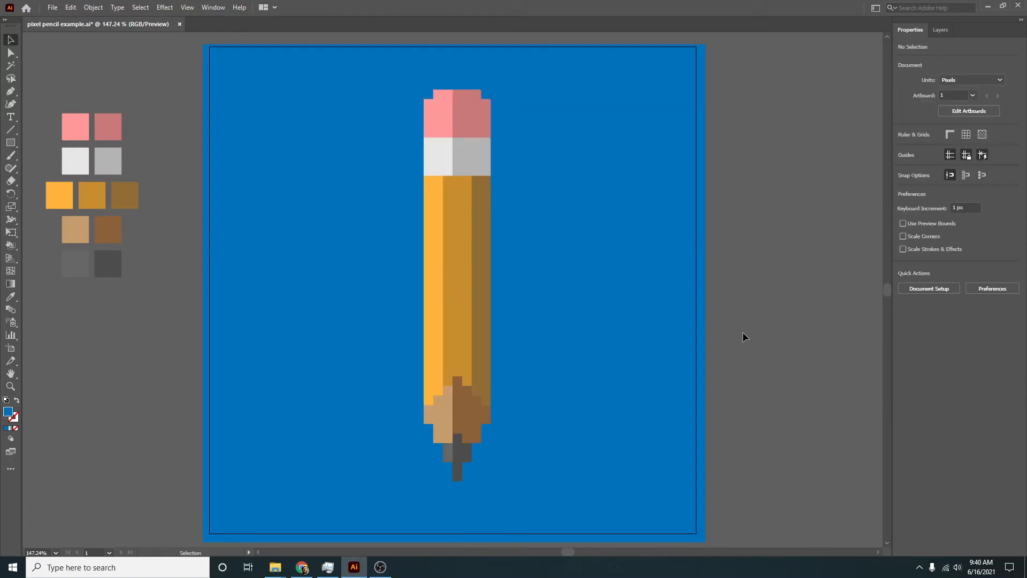
- Change the background rectangle's fill to a lighter sky blue and deselect it
left_click(603, 355)
left_click(903, 147)
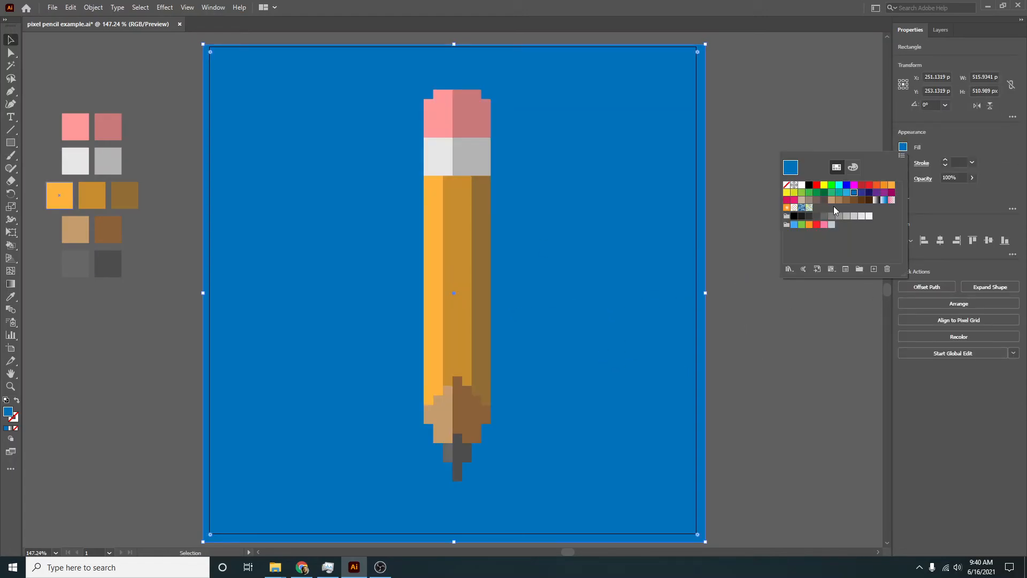
left_click(848, 195)
left_click(805, 341)
left_click(154, 100)
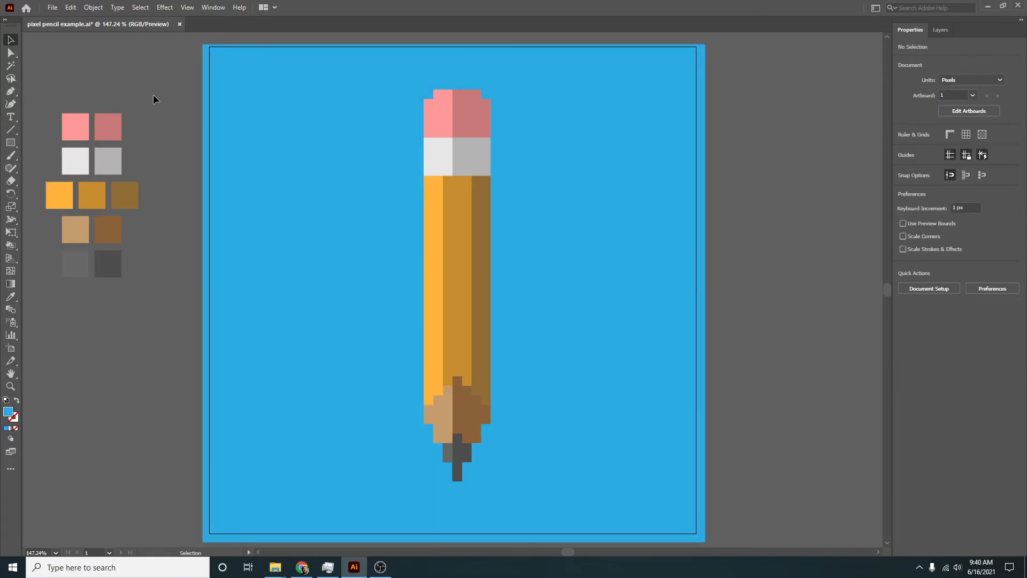
left_click(52, 8)
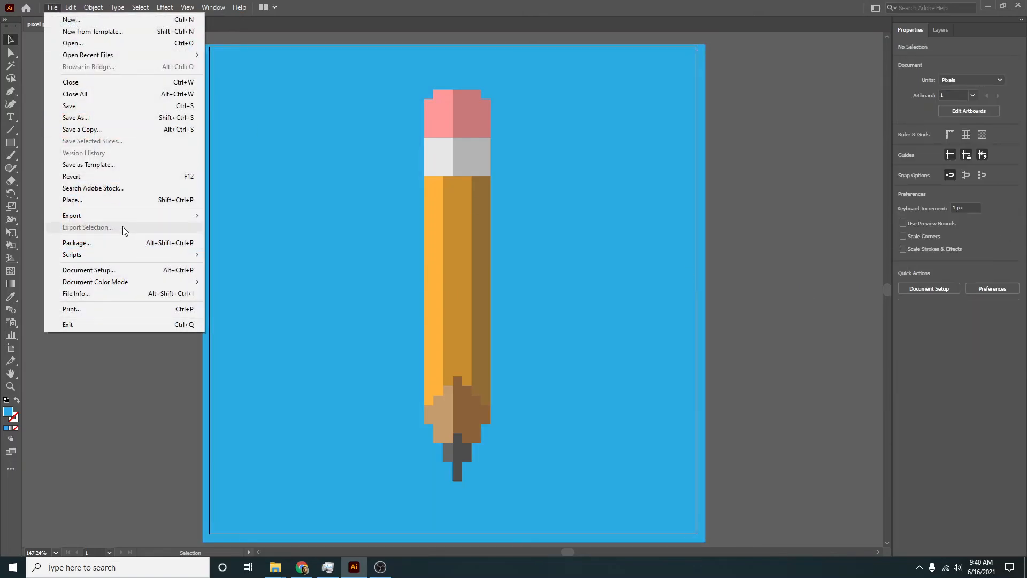
left_click(808, 278)
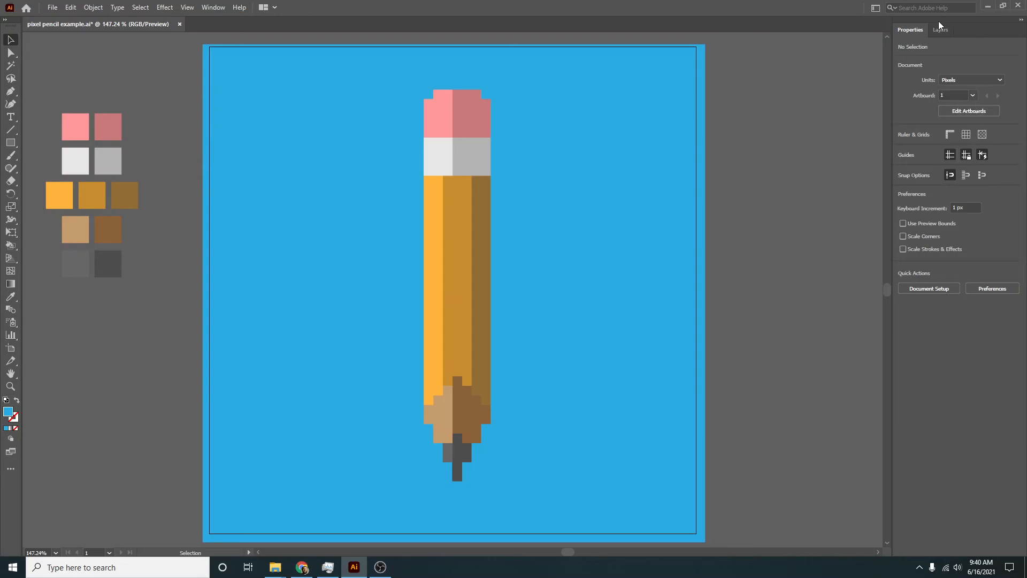
- Resize Artboard 1 to 1500 px wide by 1500 px high
key("shift+o")
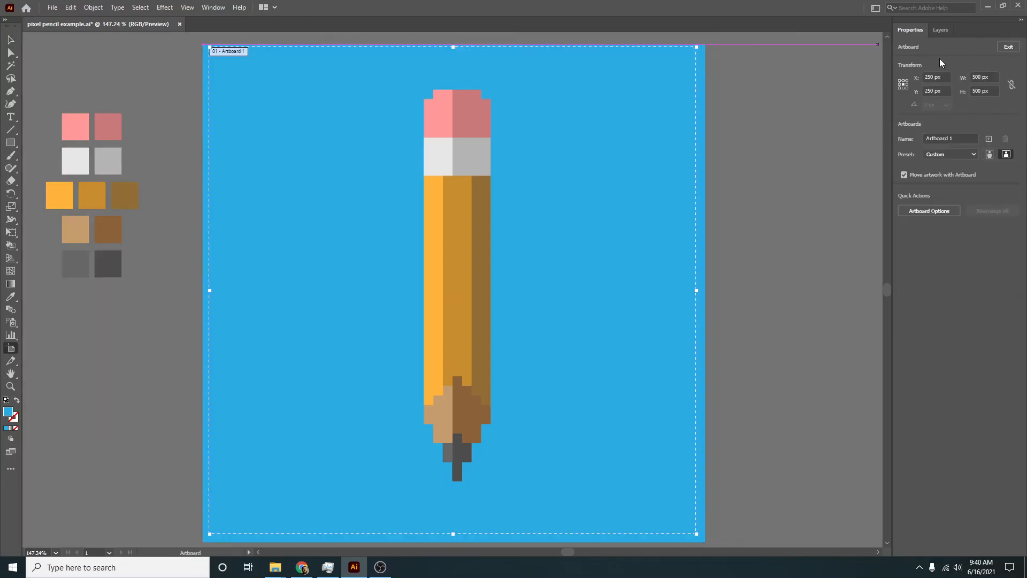
left_click(994, 77)
left_click(972, 91)
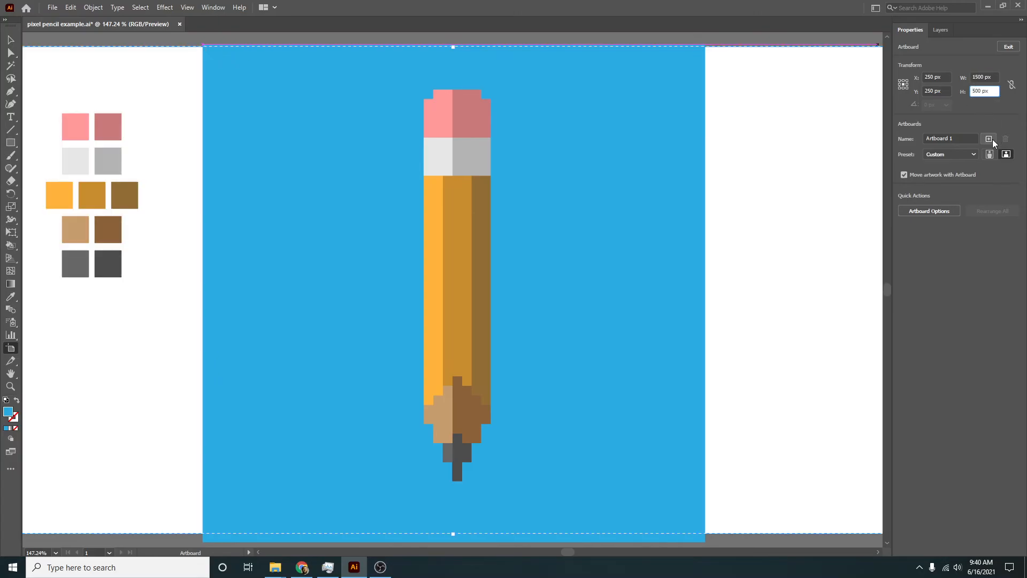
type("1")
key("Return")
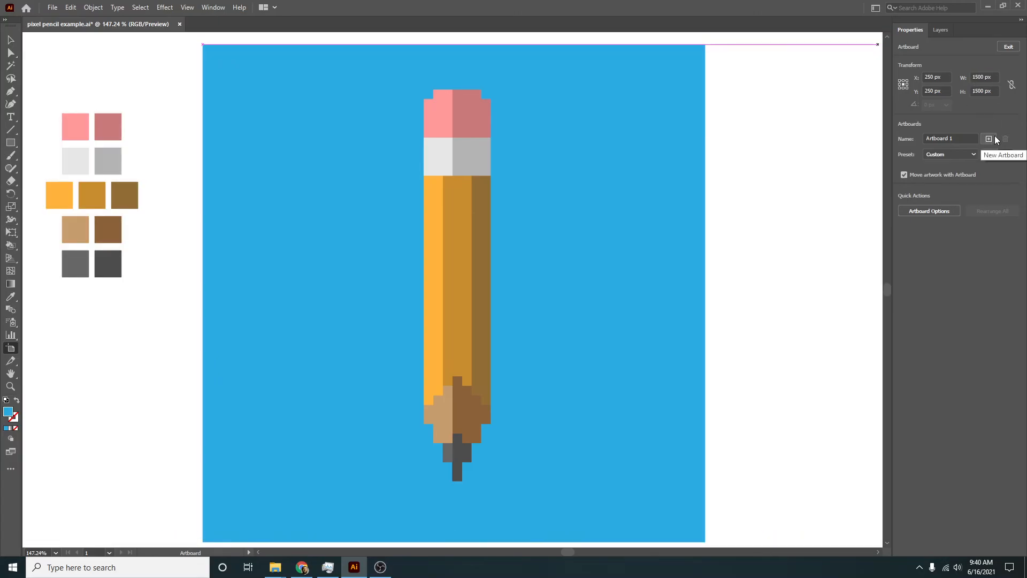
- Select all the palette squares beside the blue background and delete them
scroll(457, 387, "down", 5)
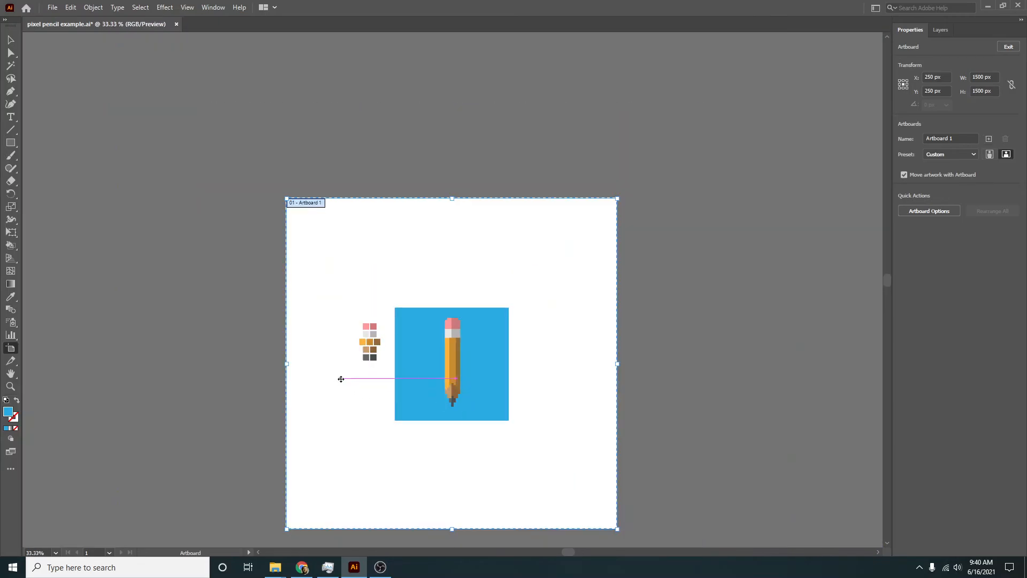
key("v")
left_click_drag(374, 384, 381, 377)
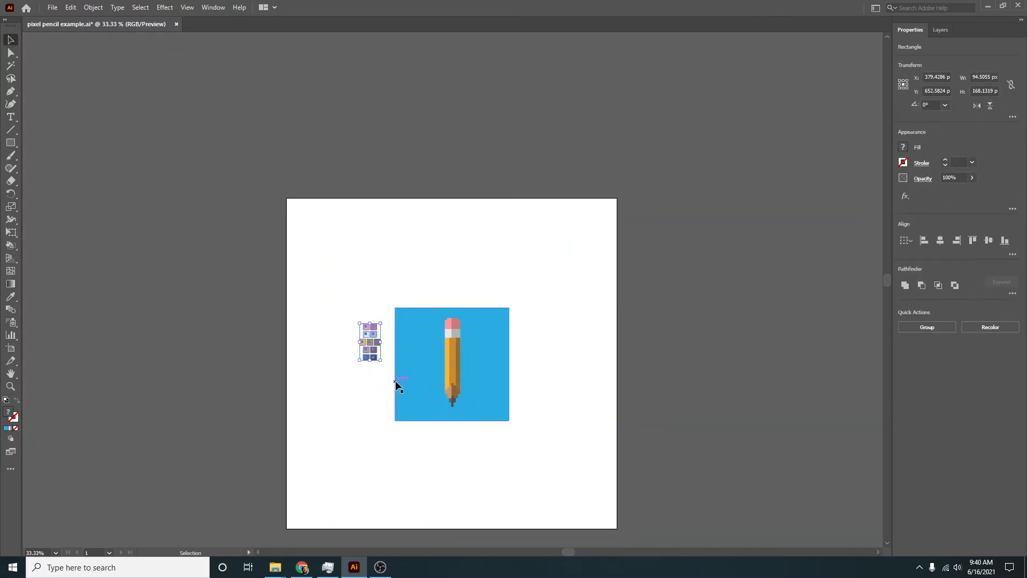
key("Delete")
- Scale the pencil and blue background up together proportionally from the centre until the background covers the enlarged artboard
left_click_drag(546, 450, 329, 253)
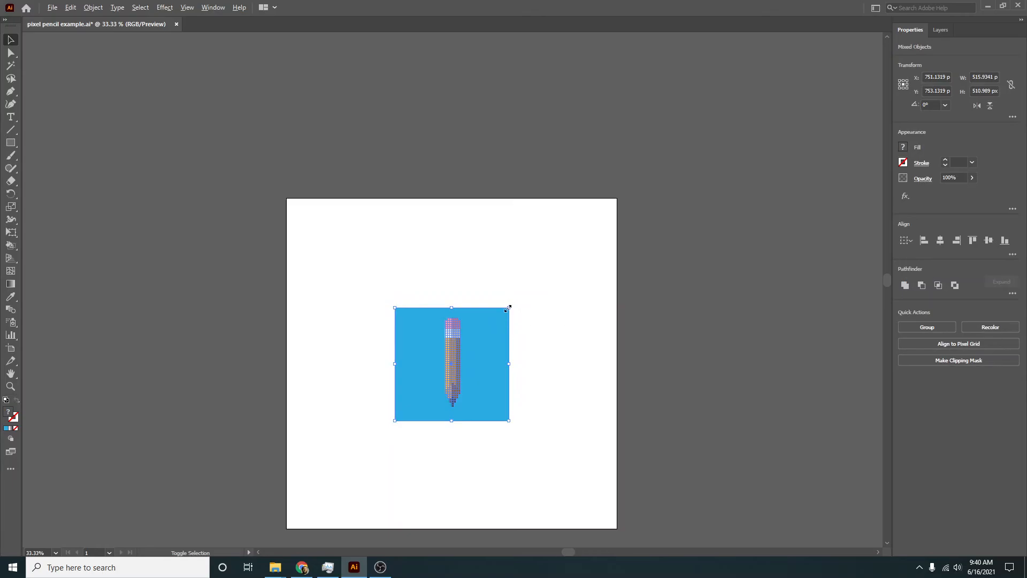
mouse_move(508, 308)
left_mouse_down()
mouse_move(562, 237)
mouse_move(620, 193)
left_mouse_up()
left_click(738, 351)
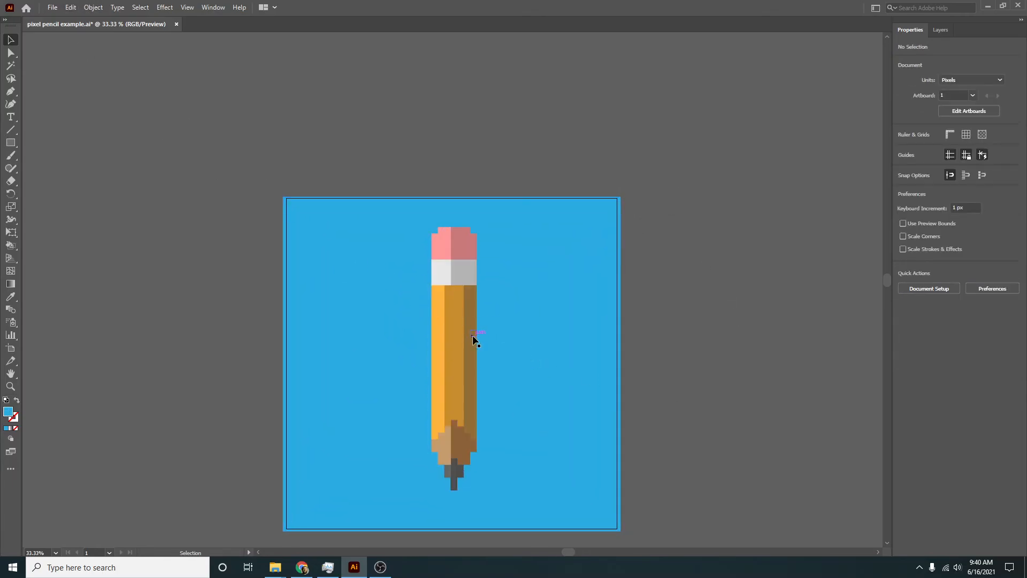
- Centre the pencil group vertically and horizontally on the artboard and deselect it
left_click(466, 399)
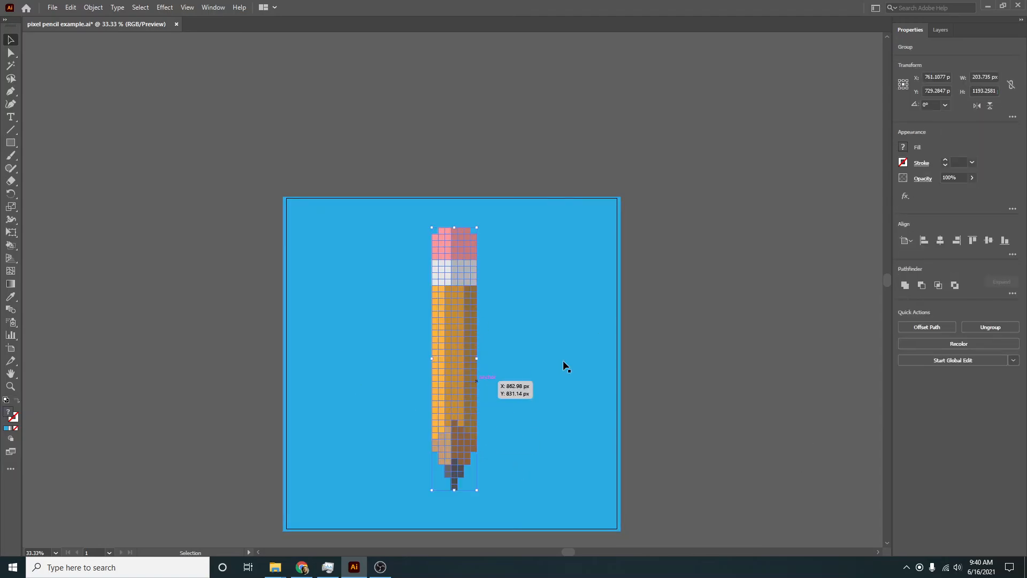
left_click(989, 241)
left_click(940, 241)
left_click(795, 342)
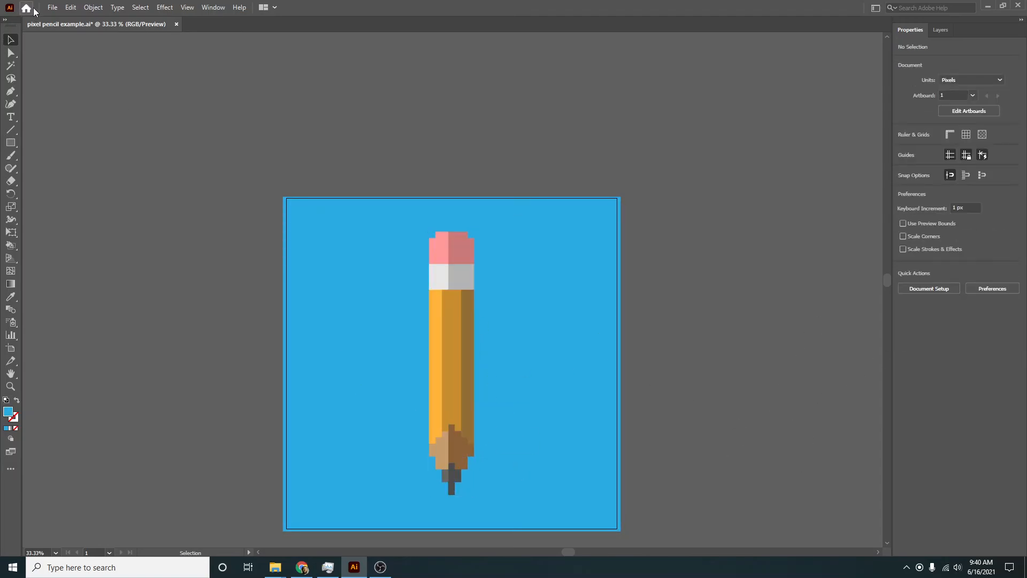
- Start an Export for Screens of the artboard and set its format to JPG 100
left_click(52, 8)
mouse_move(113, 215)
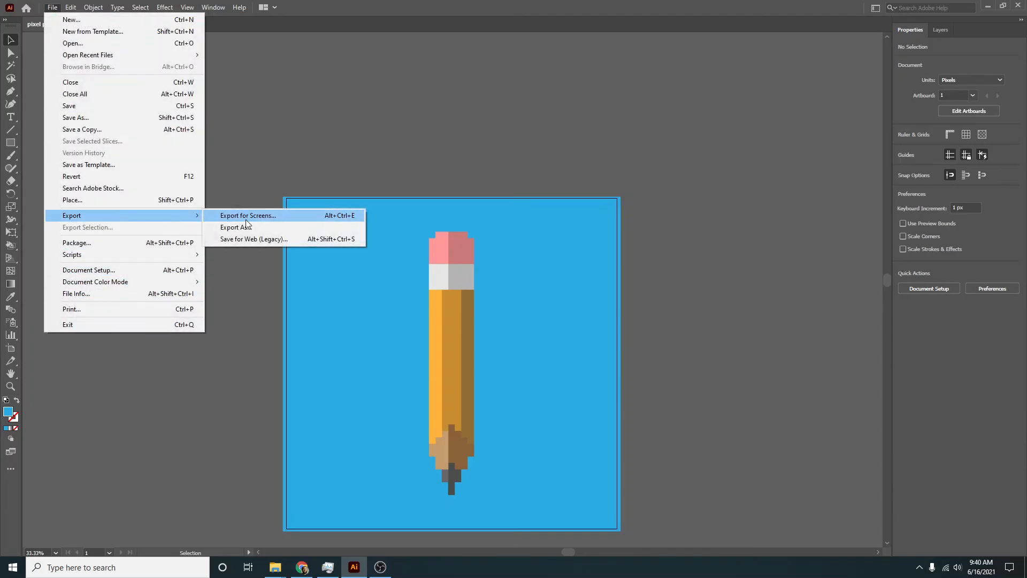
left_click(247, 216)
left_click(701, 331)
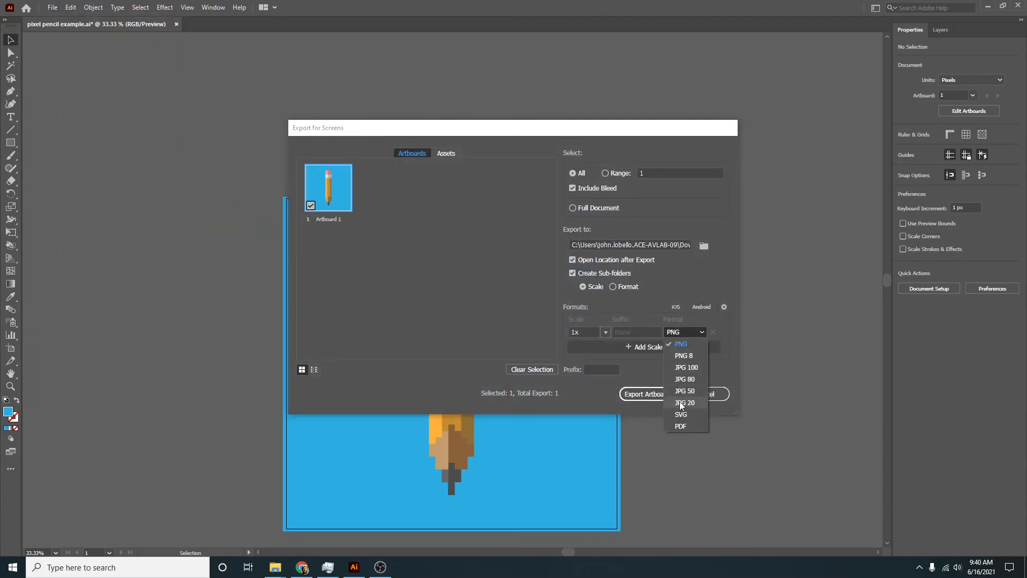
left_click(689, 368)
- Name the artboard "pixel pencil" followed by the author's surname and export it, replacing the existing JPG
double_click(326, 219)
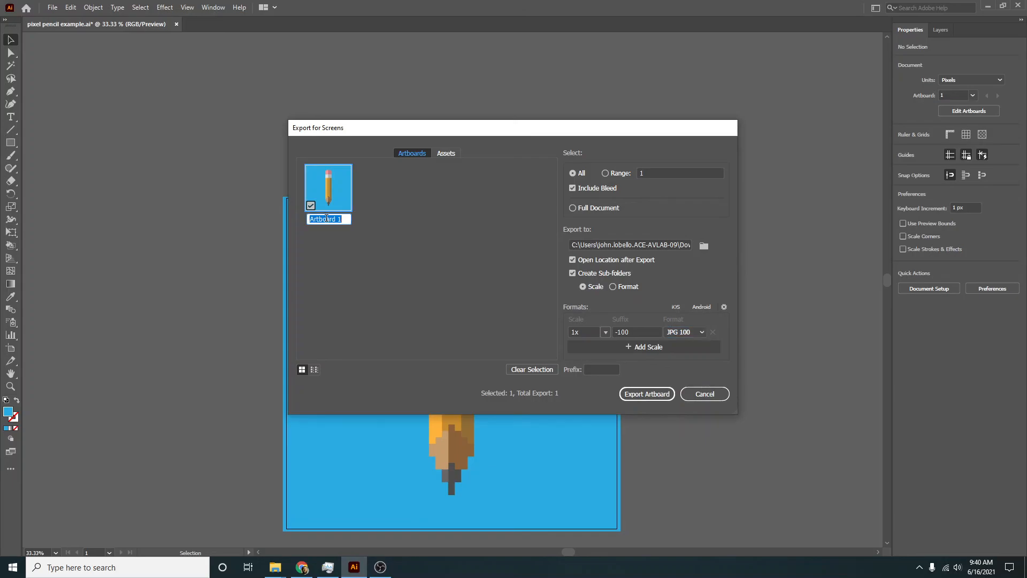
type("p")
type("ixel pencil lobel")
left_click(636, 394)
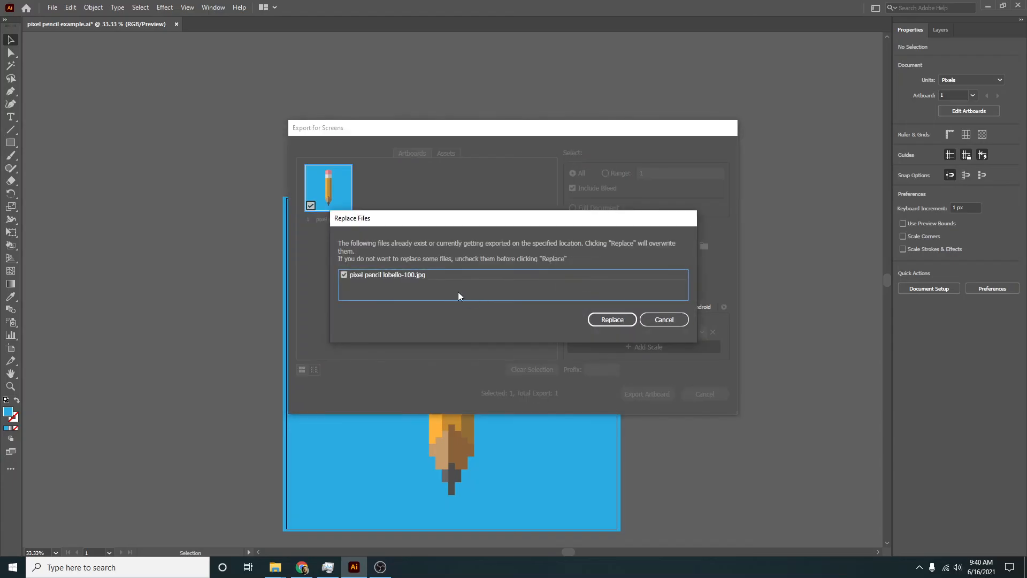
left_click(620, 319)
- Open the exported pencil JPG from the 1x folder in Photos and inspect it at different zoom levels
double_click(191, 332)
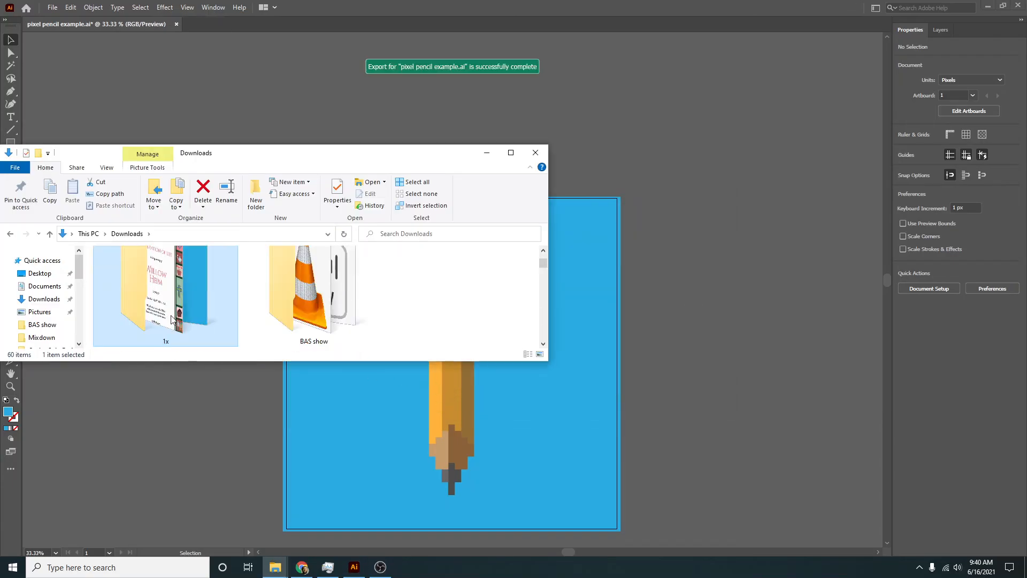
left_click(192, 335)
scroll(236, 322, "down", 1)
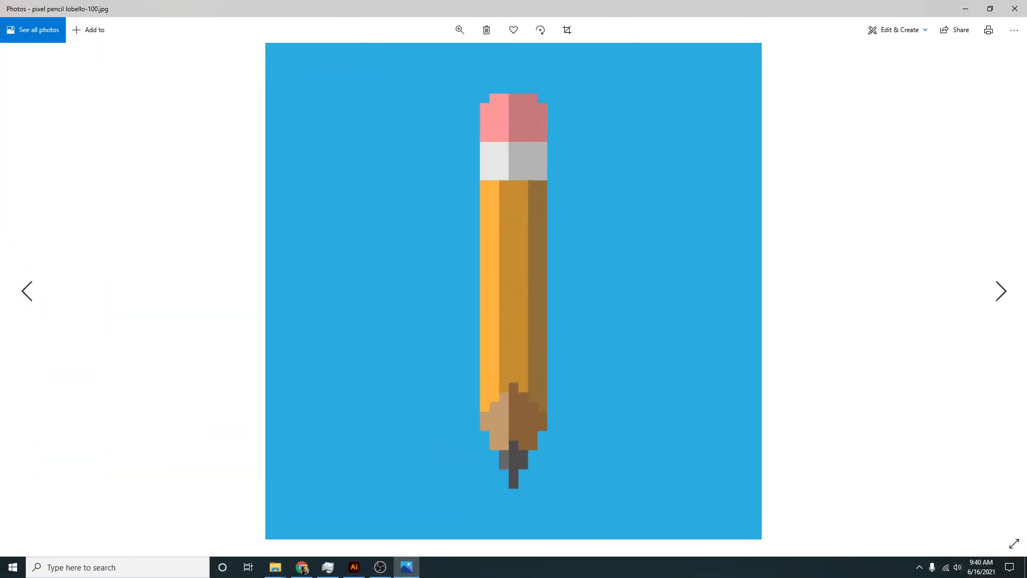
scroll(536, 301, "down", 1)
scroll(535, 301, "up", 1)
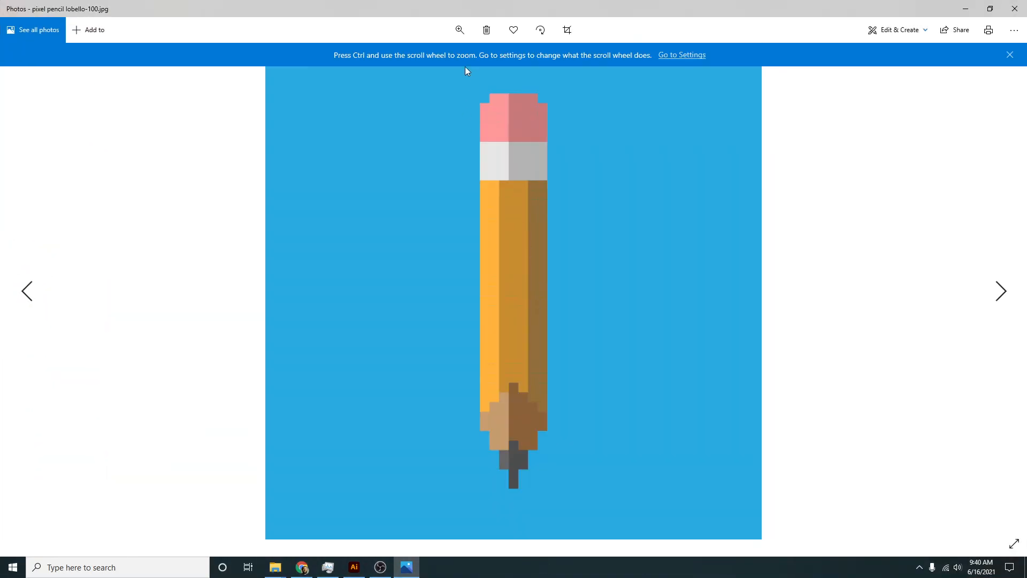
left_click(467, 31)
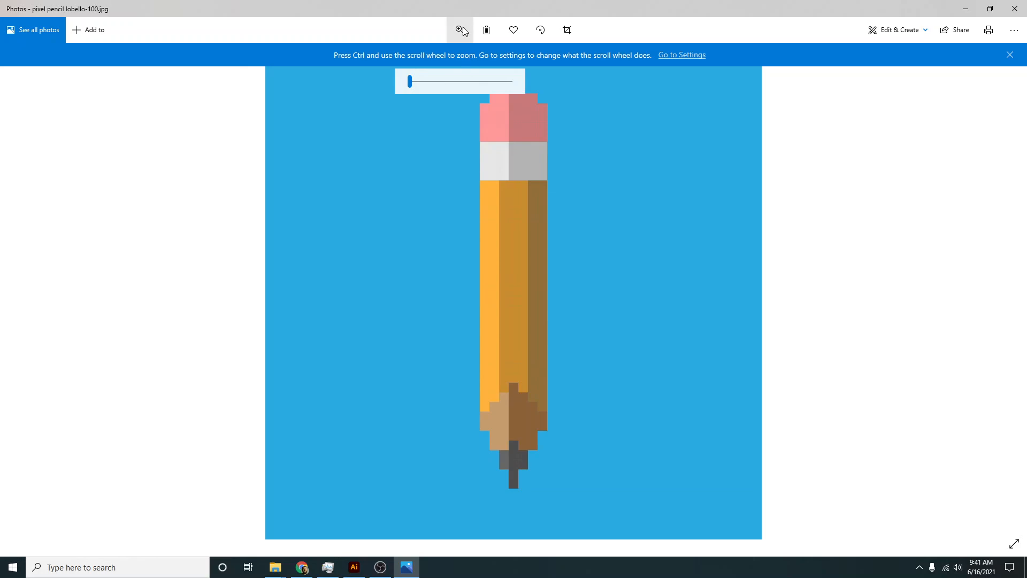
left_click(438, 82)
mouse_move(441, 85)
left_mouse_down()
mouse_move(525, 84)
mouse_move(385, 95)
left_mouse_up()
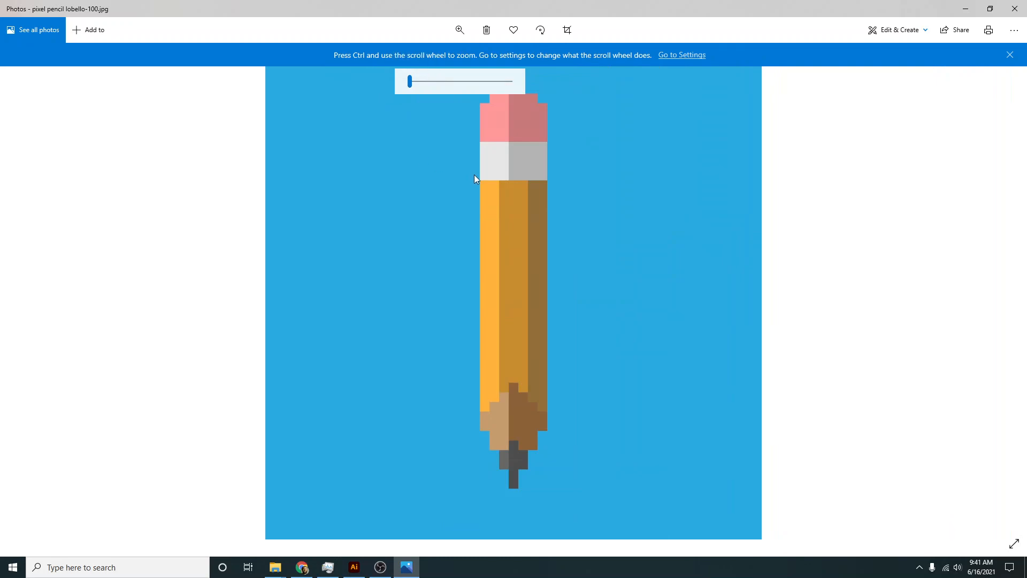